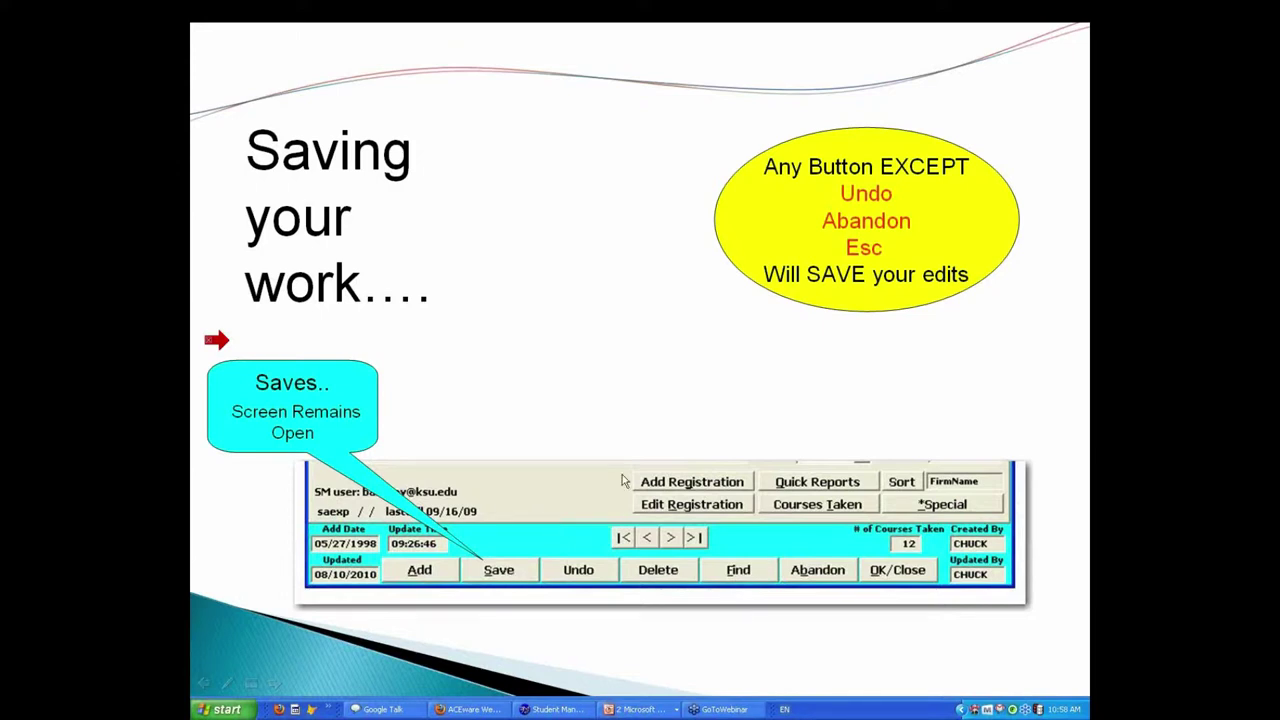
Reveal the callouts explaining that OK/Close saves and closes, and how unsaved edits are undone.
click(548, 519)
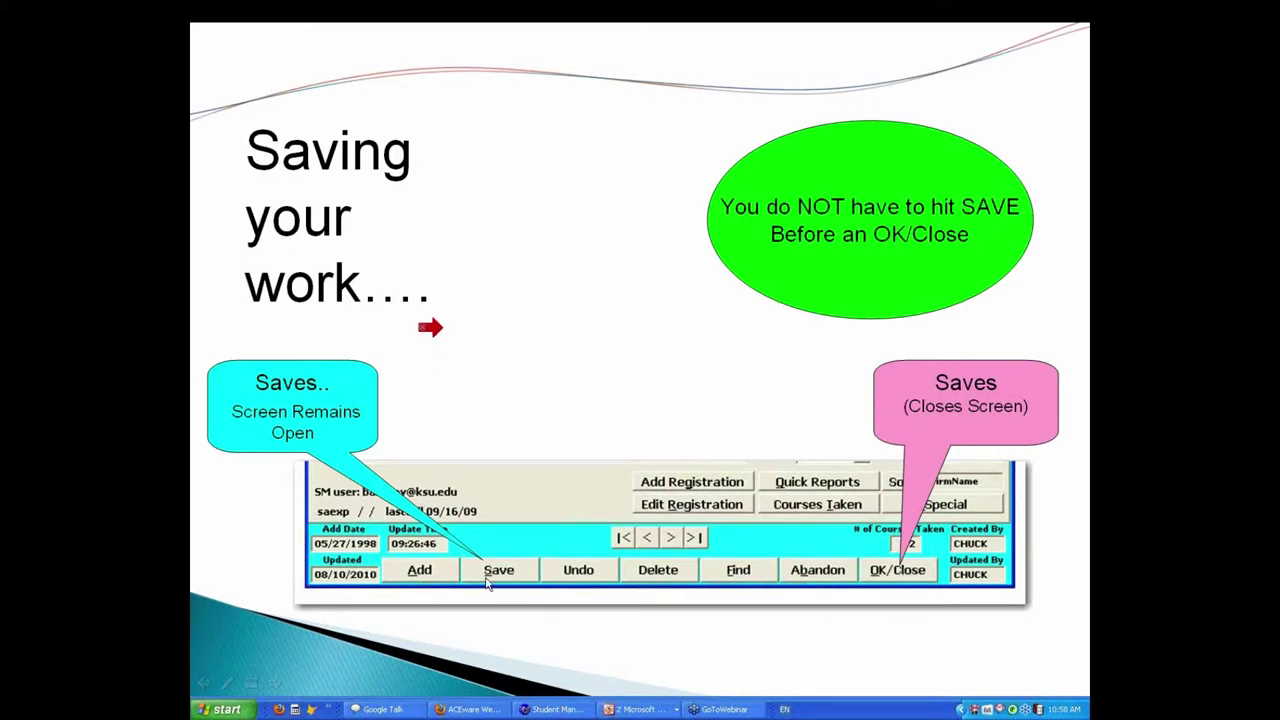
click(700, 342)
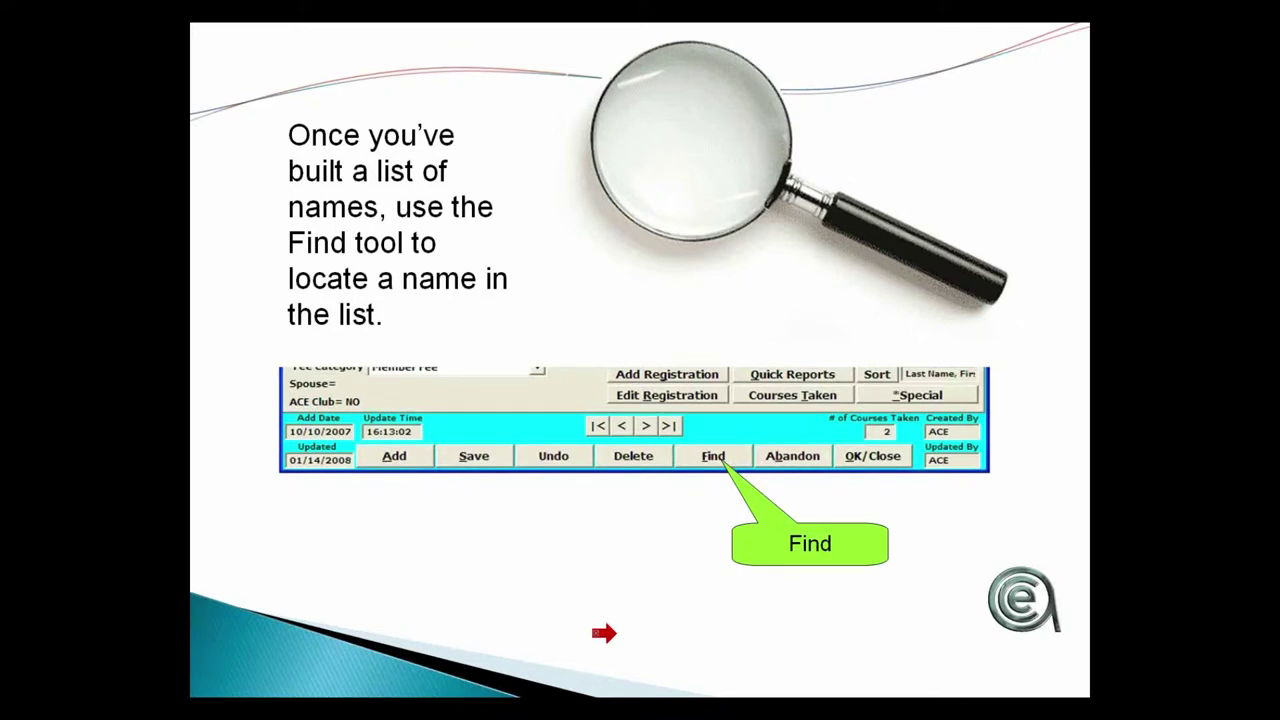
Begin switching from the Find tool slide toward Student Manager with Alt+Tab.
key(alt+Tab)
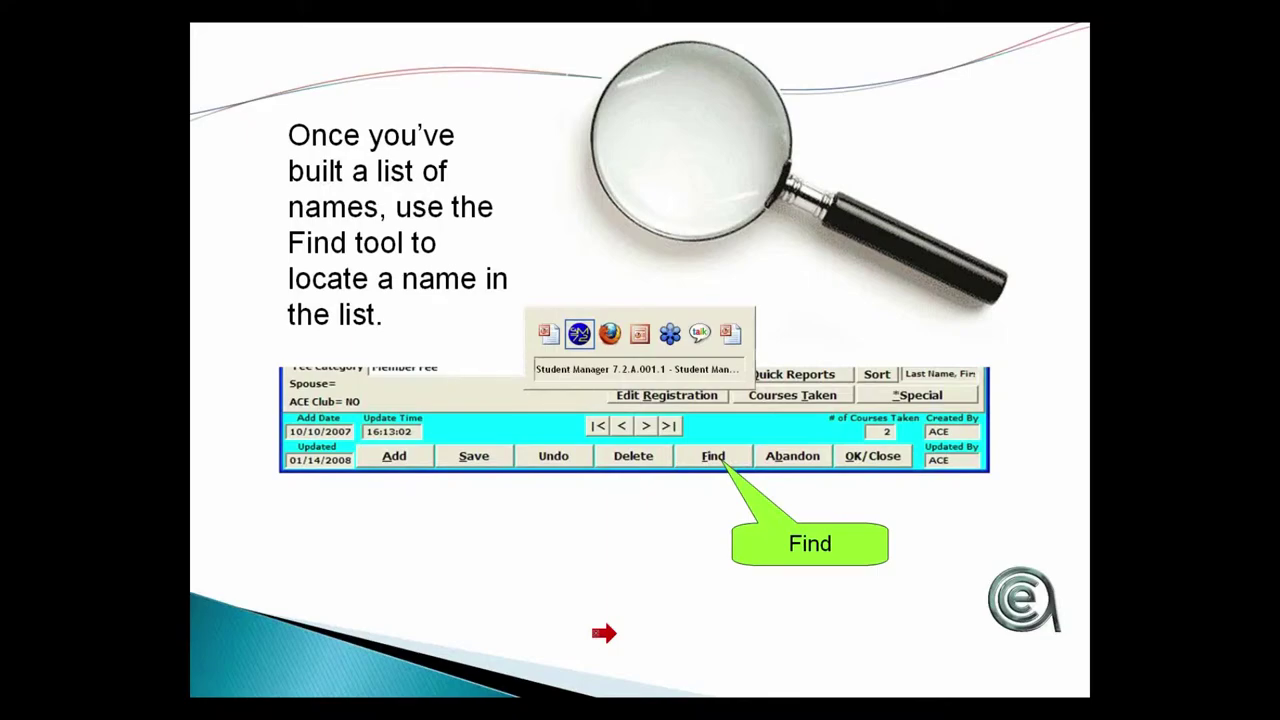
Show the 'Getting your Timing down' slide and its user-info example, then bring up Student Manager.
key(alt+Tab)
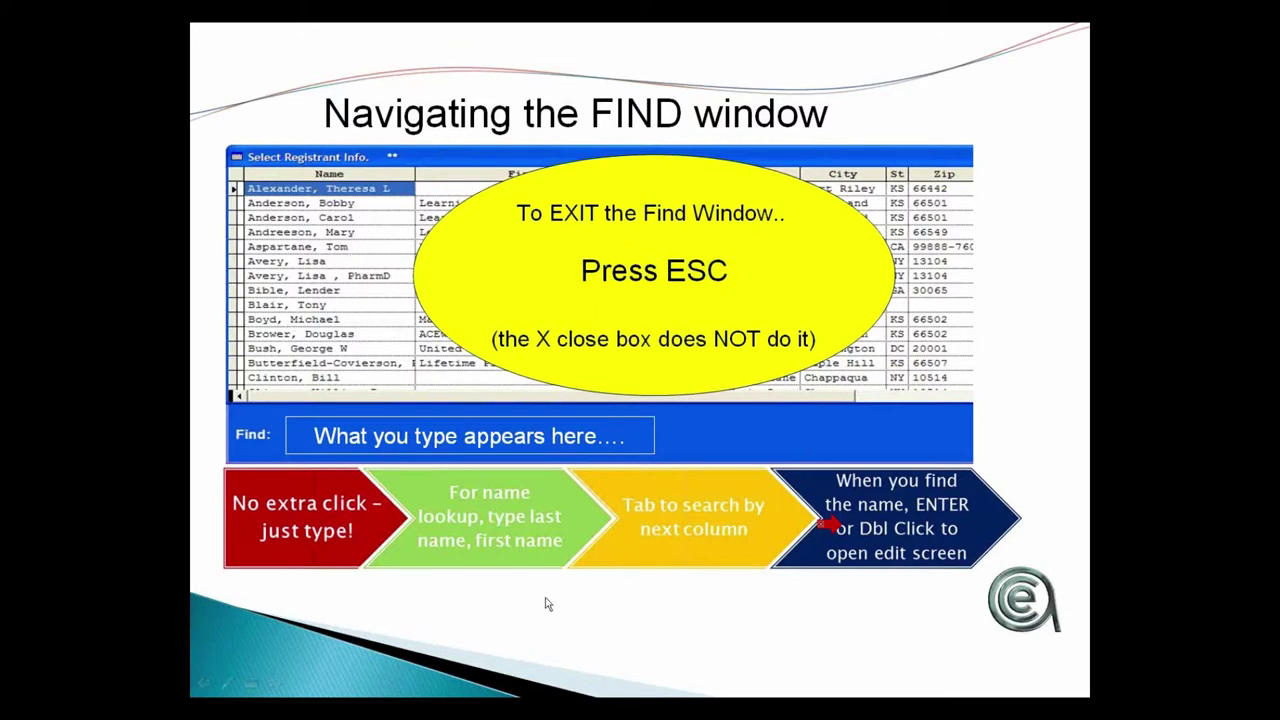
click(274, 681)
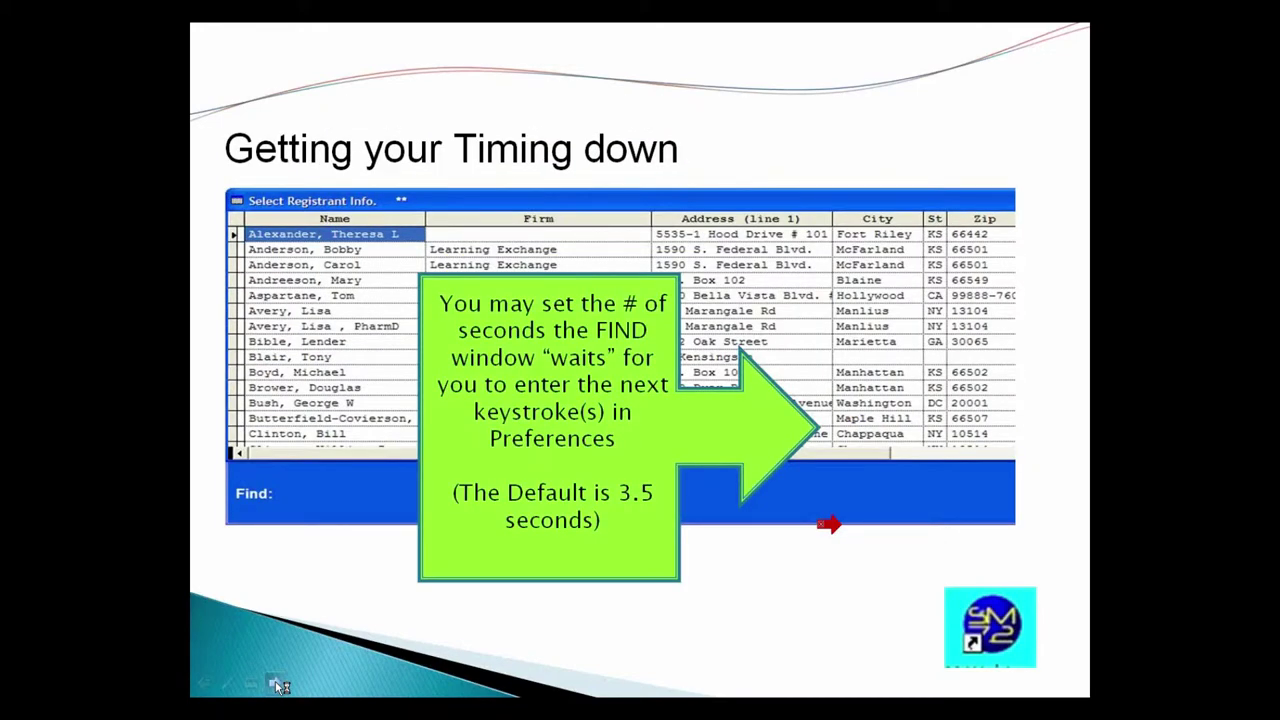
click(278, 683)
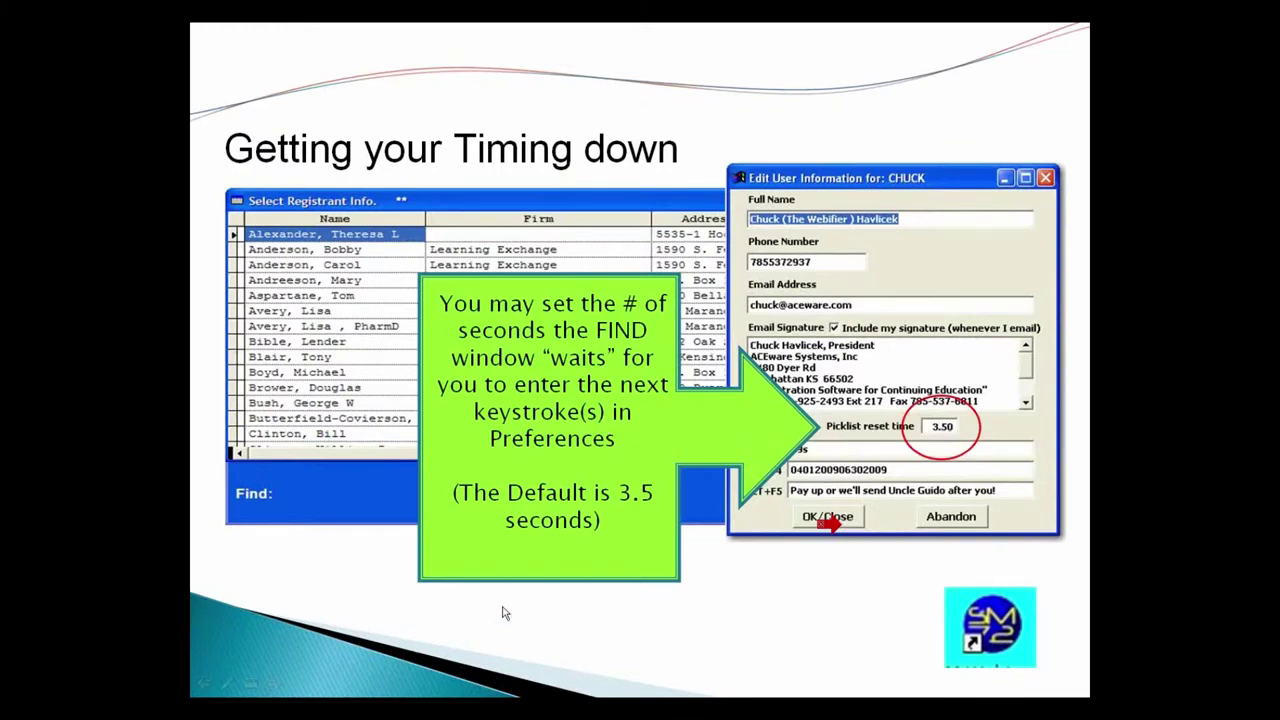
key(alt+Tab)
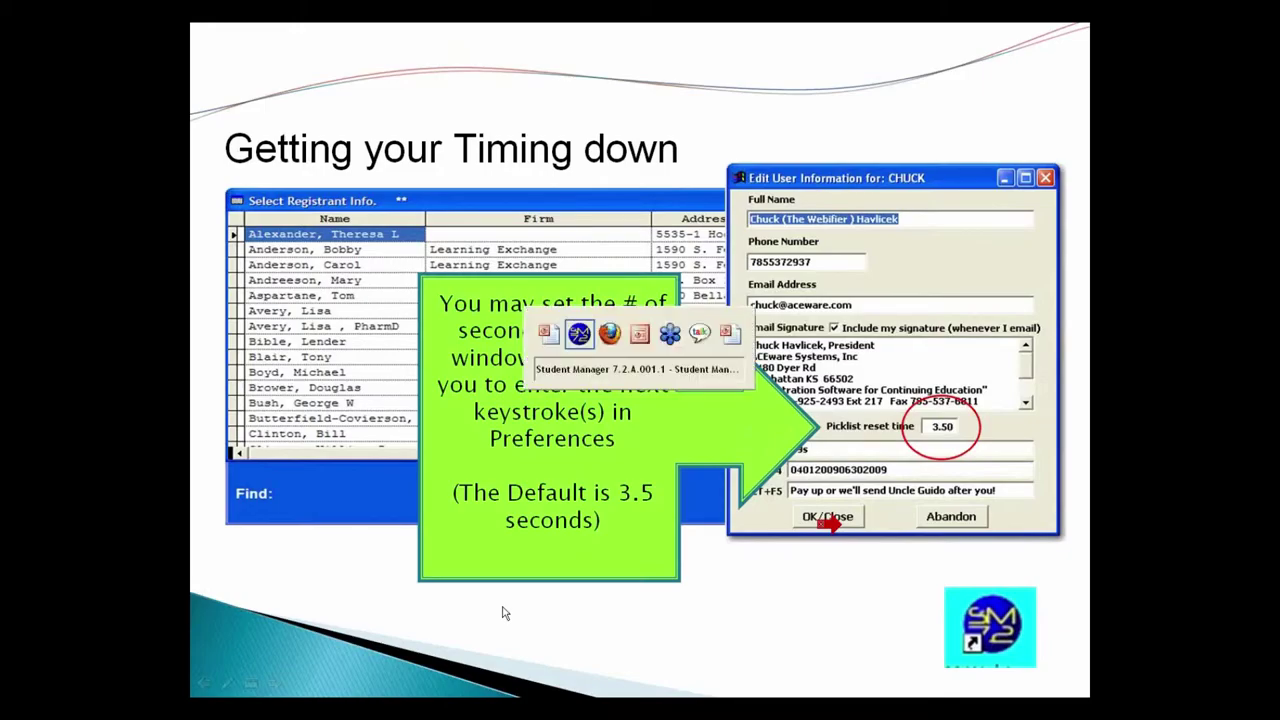
key(alt+f)
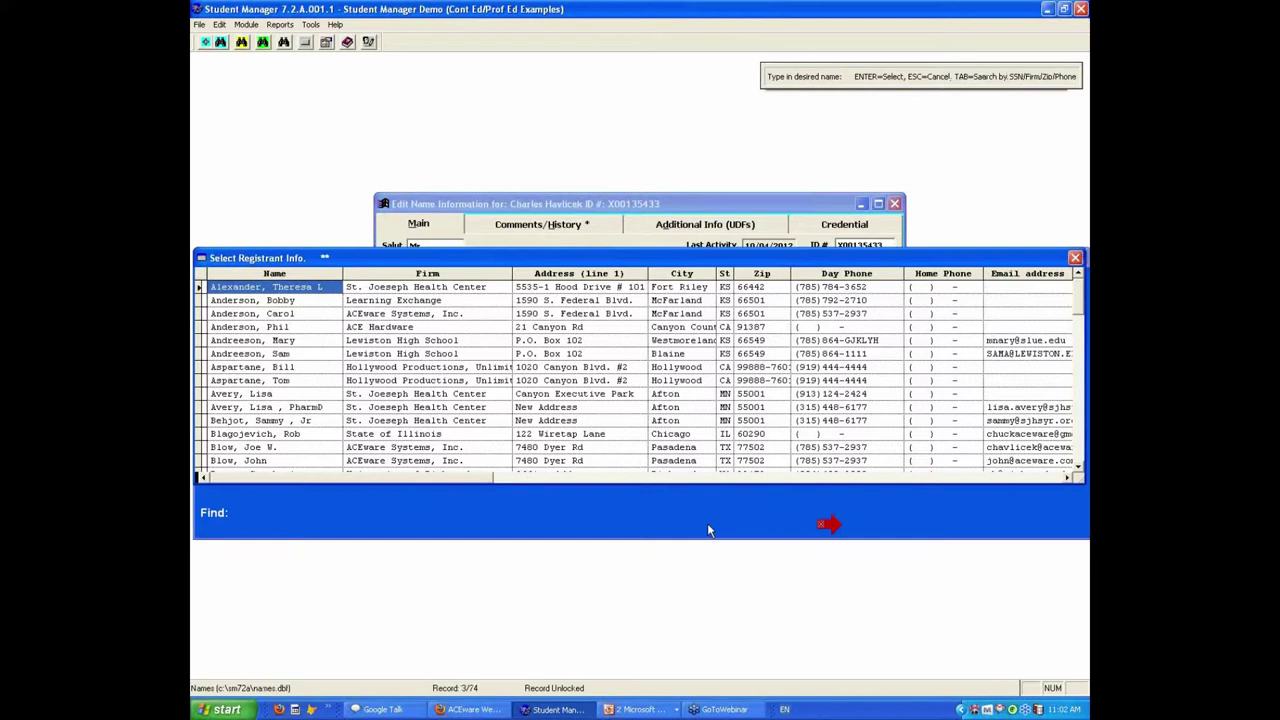
Jump between Harris and Warner by typing HA and V in Find, then clear and close the list.
text(HA)
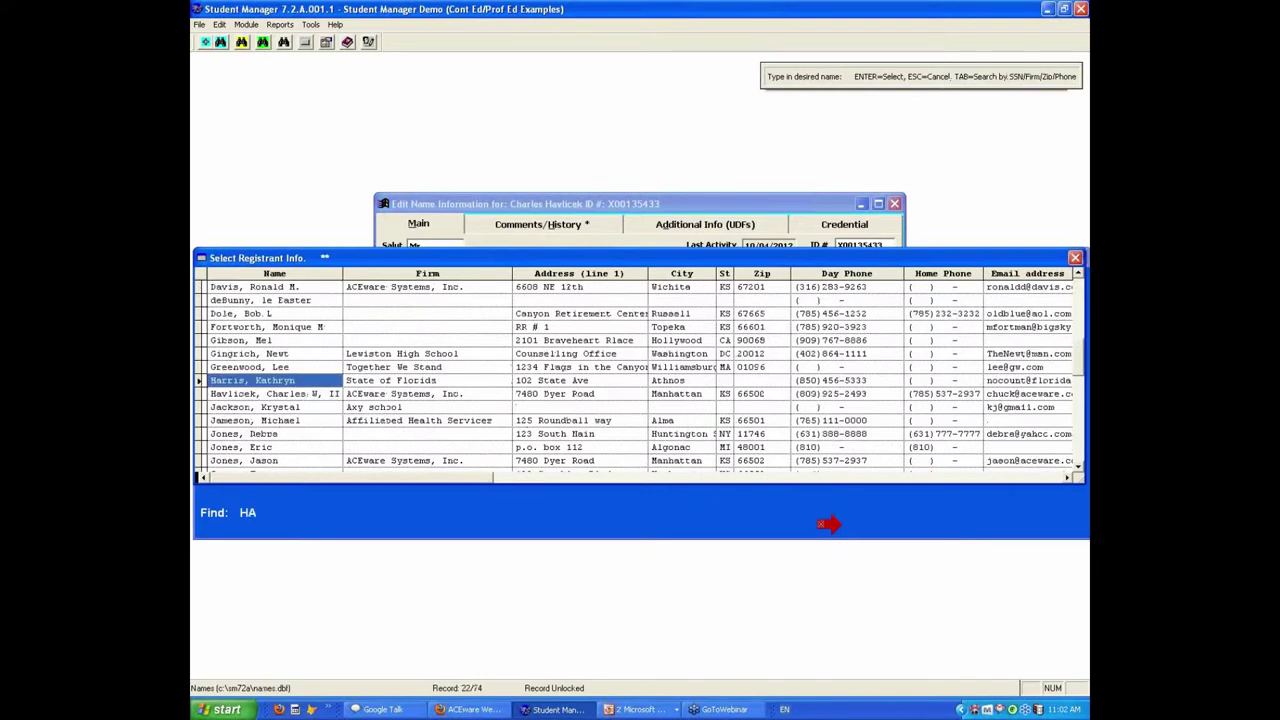
key(BackSpace)
key(BackSpace)
text(V)
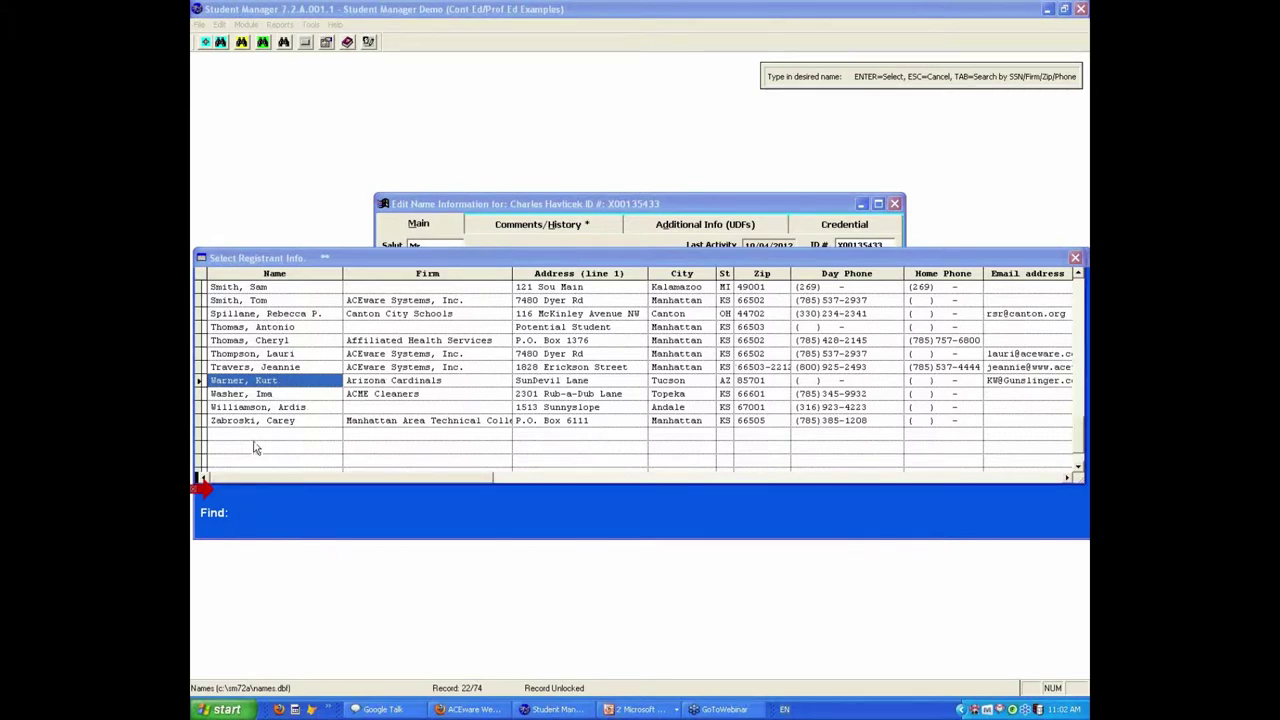
text(HA)
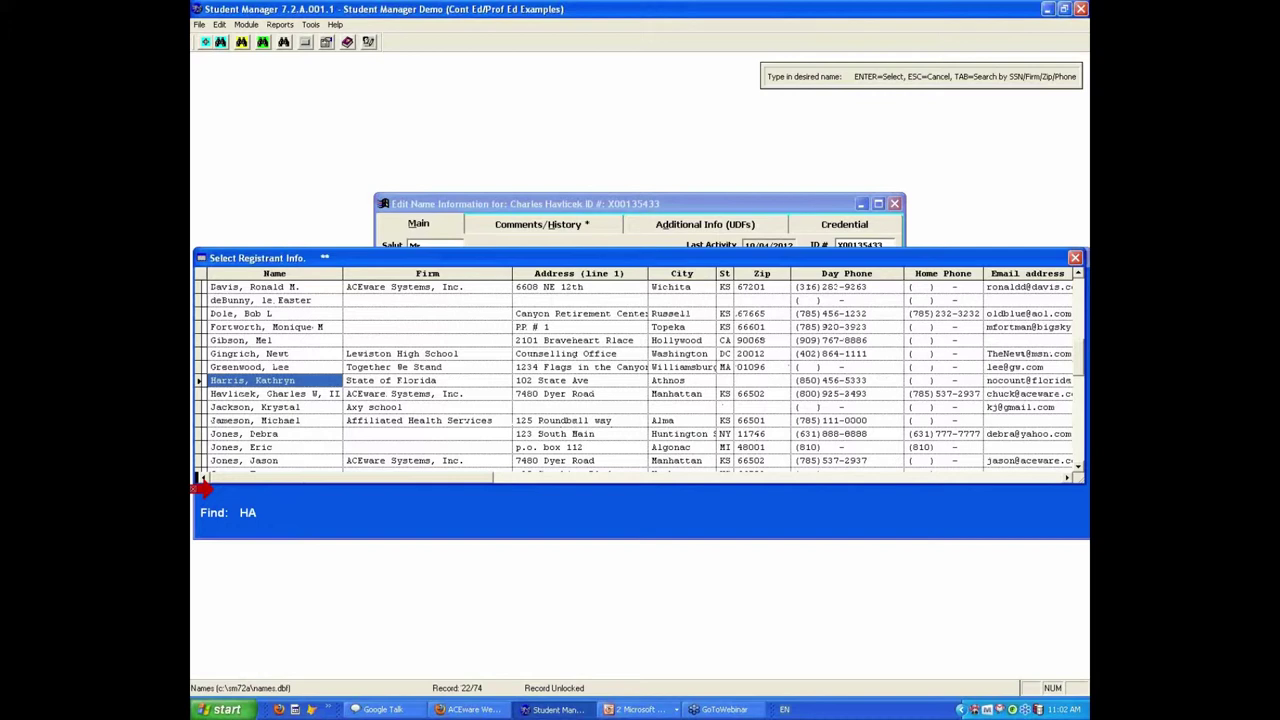
key(BackSpace)
key(BackSpace)
text(V)
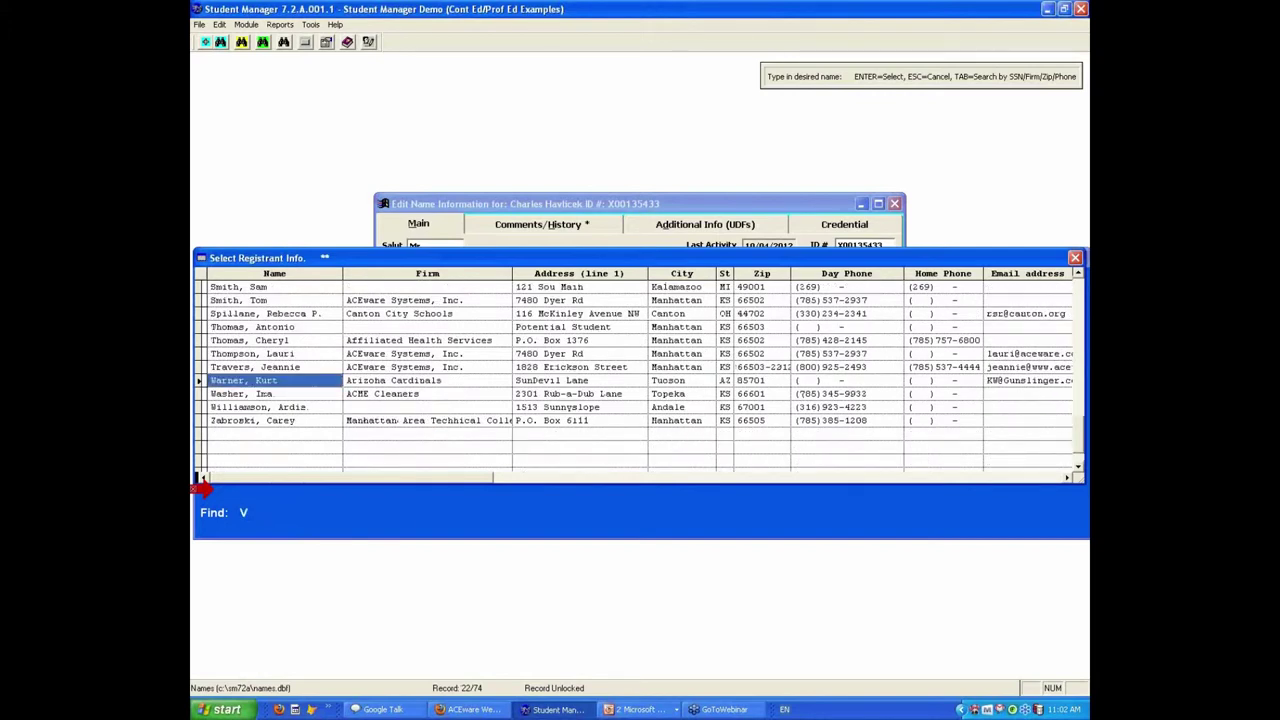
key(BackSpace)
key(Escape)
Dismiss the Special Needs message, check the Picklist reset time in My User Profile without saving, and reopen the lookup list.
key(Return)
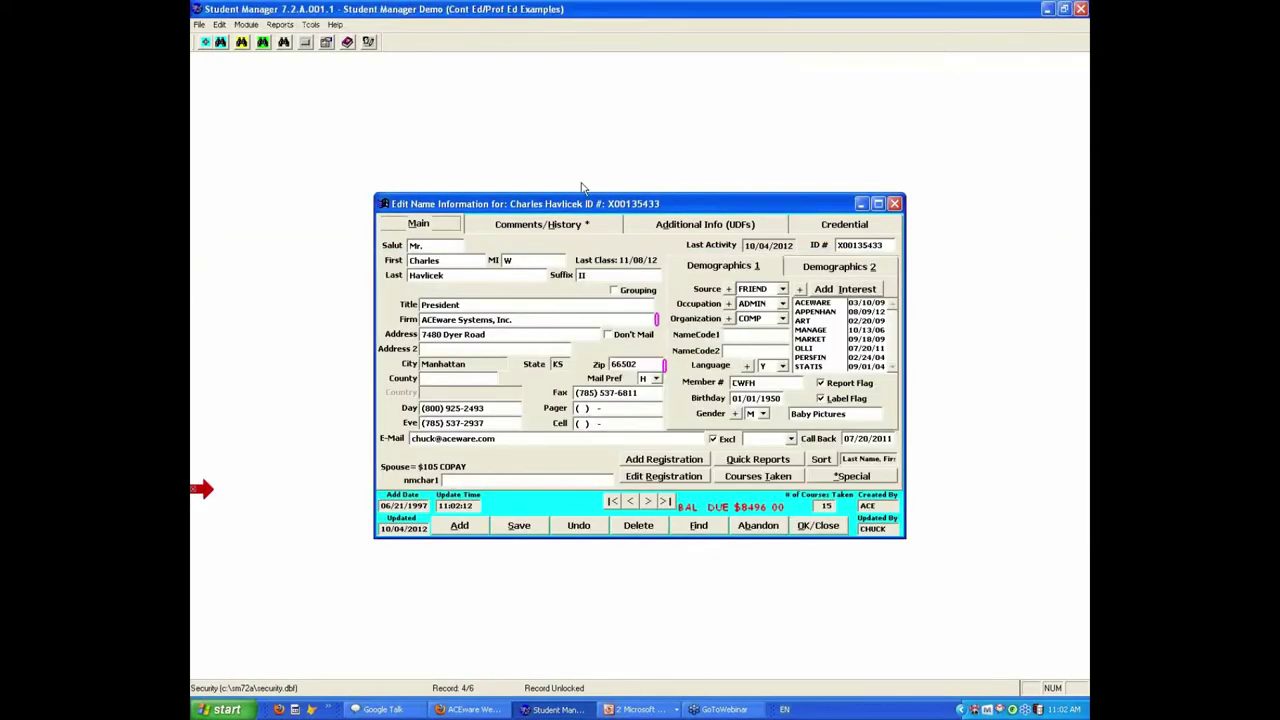
click(219, 24)
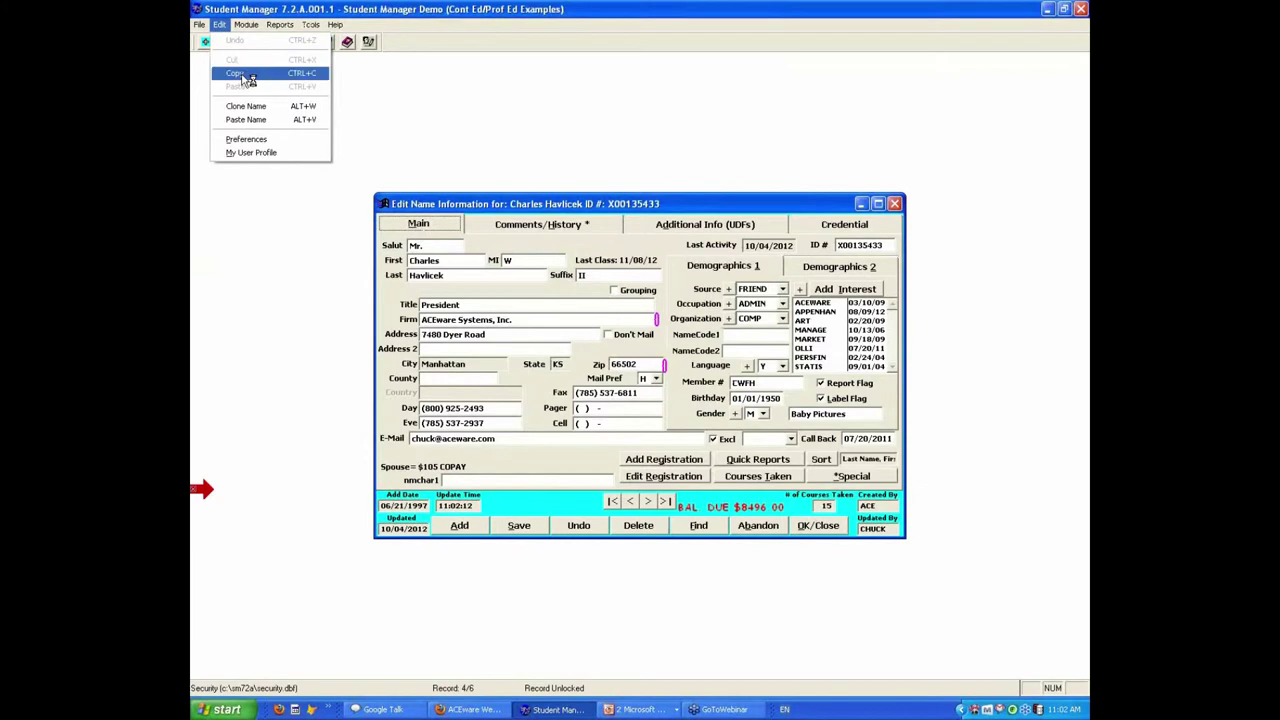
click(254, 153)
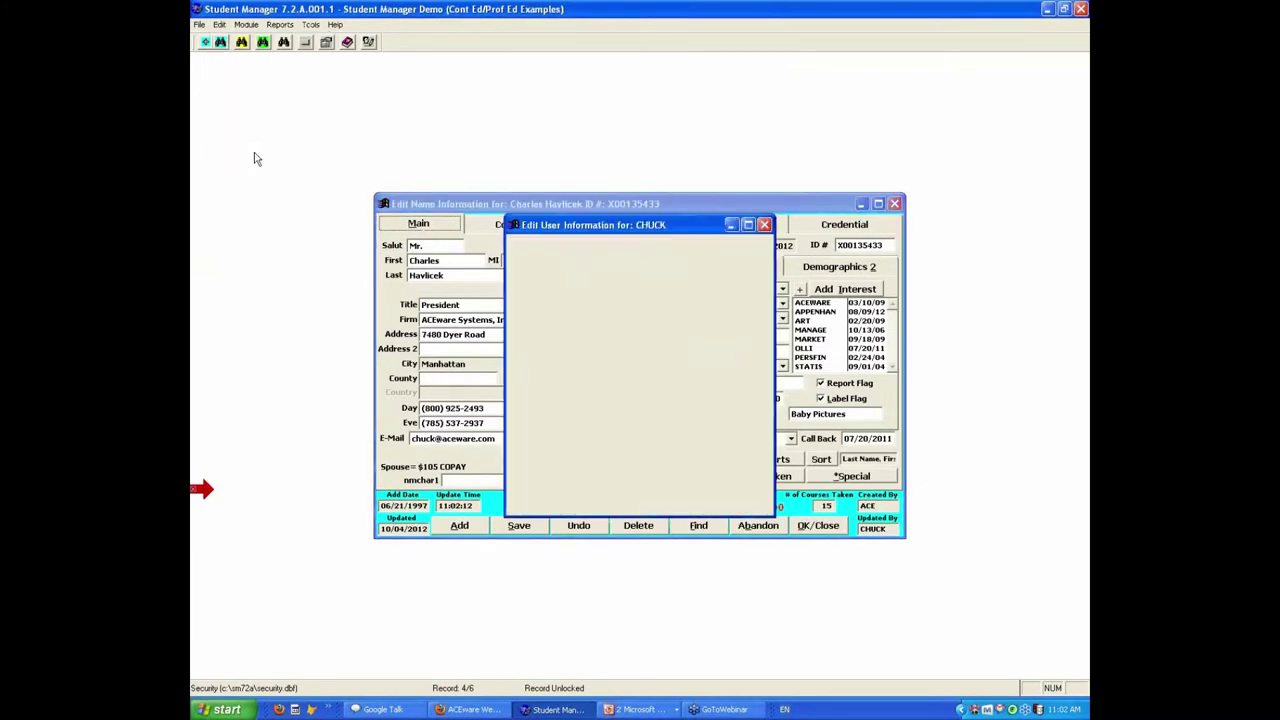
click(671, 428)
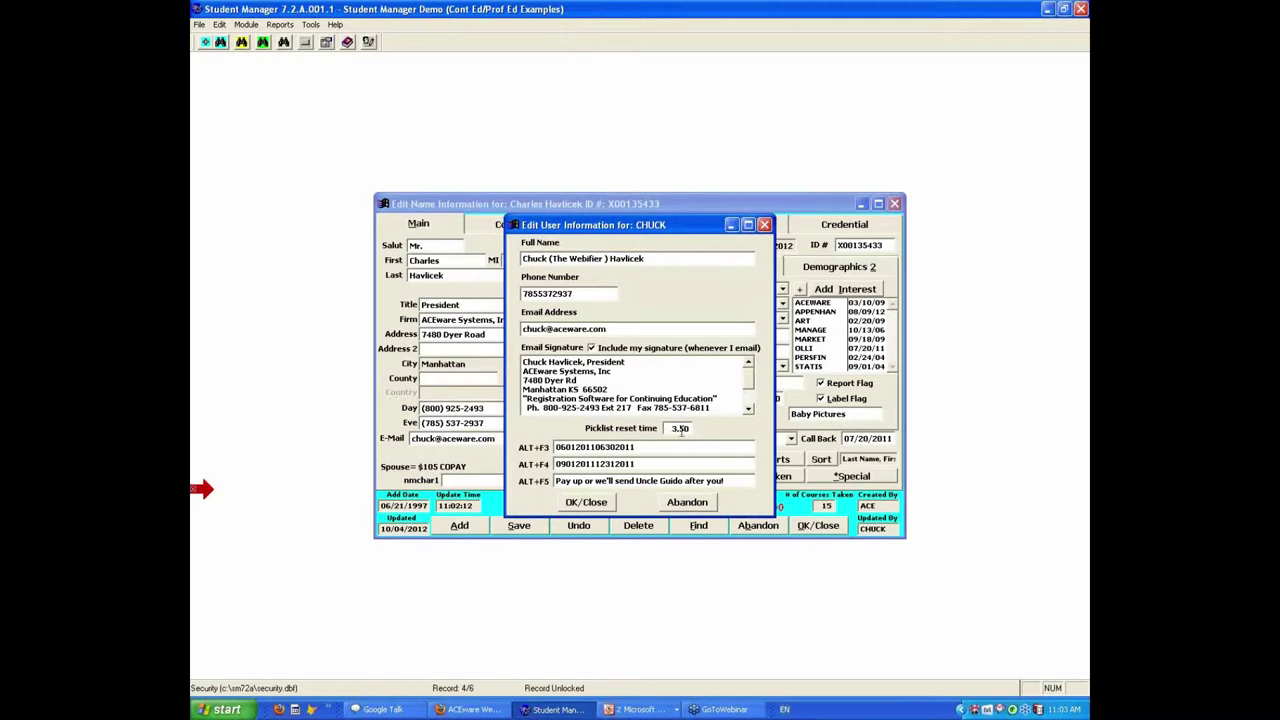
click(700, 503)
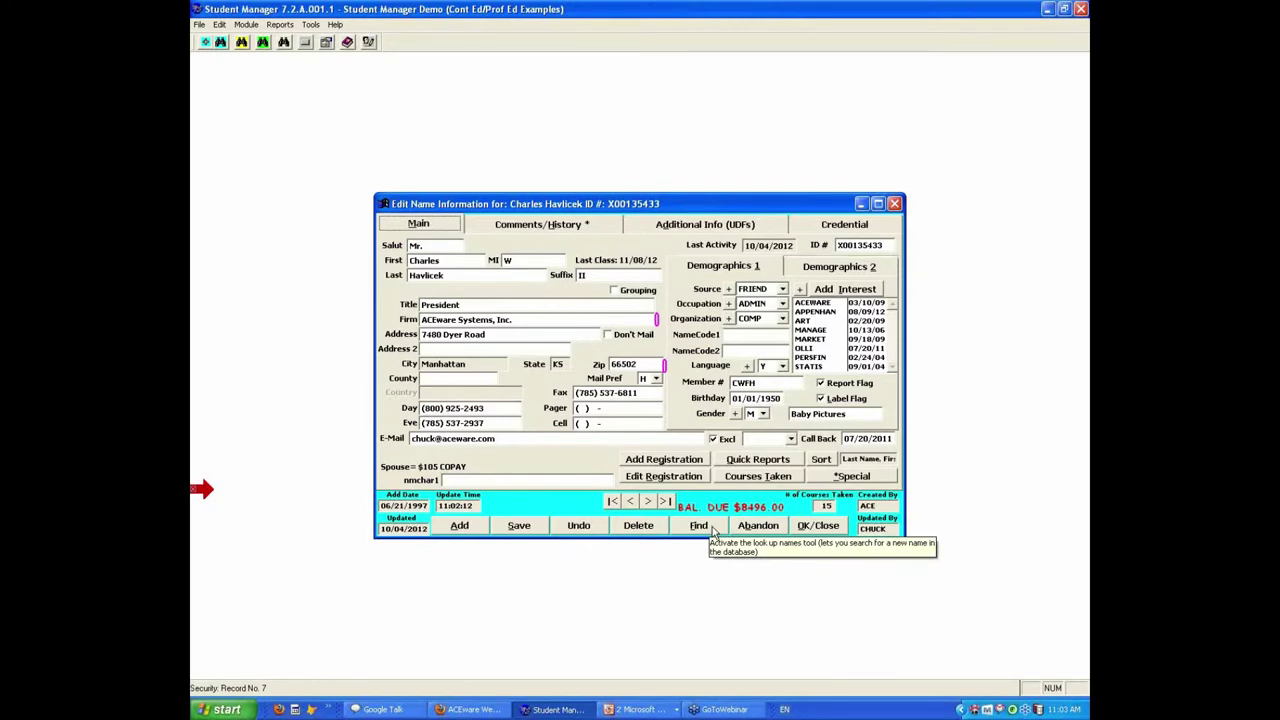
click(713, 531)
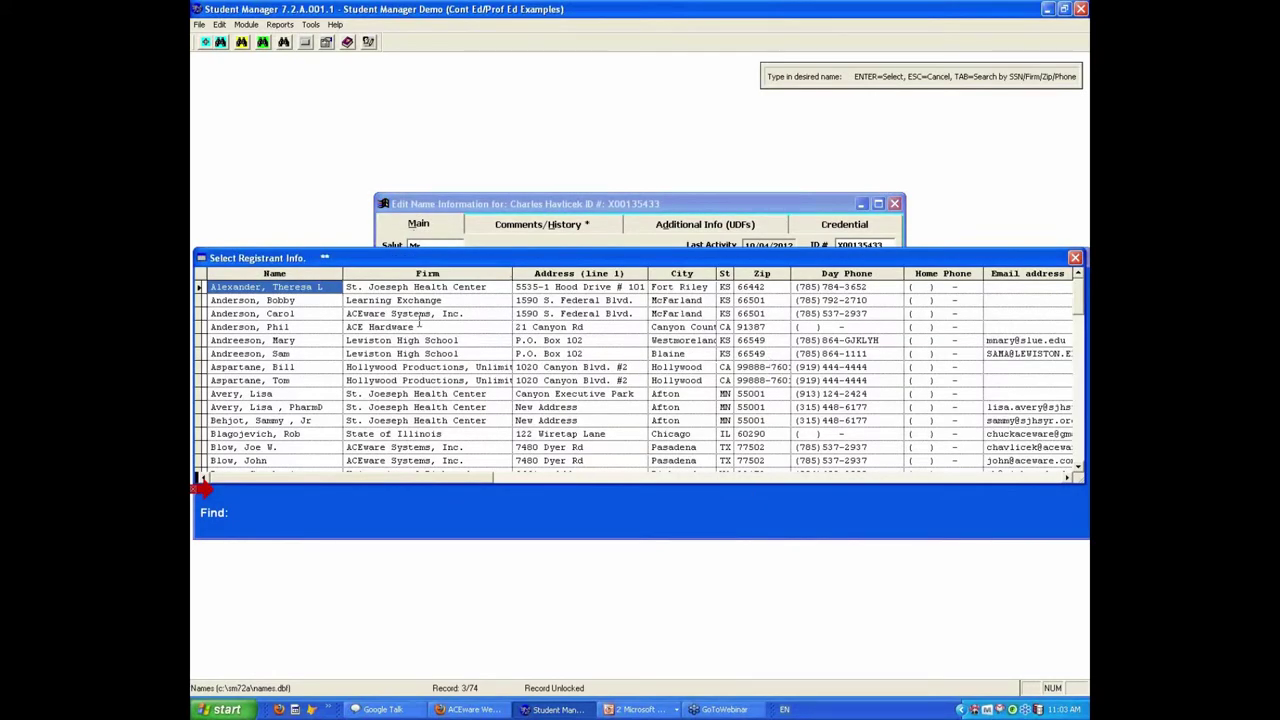
click(281, 313)
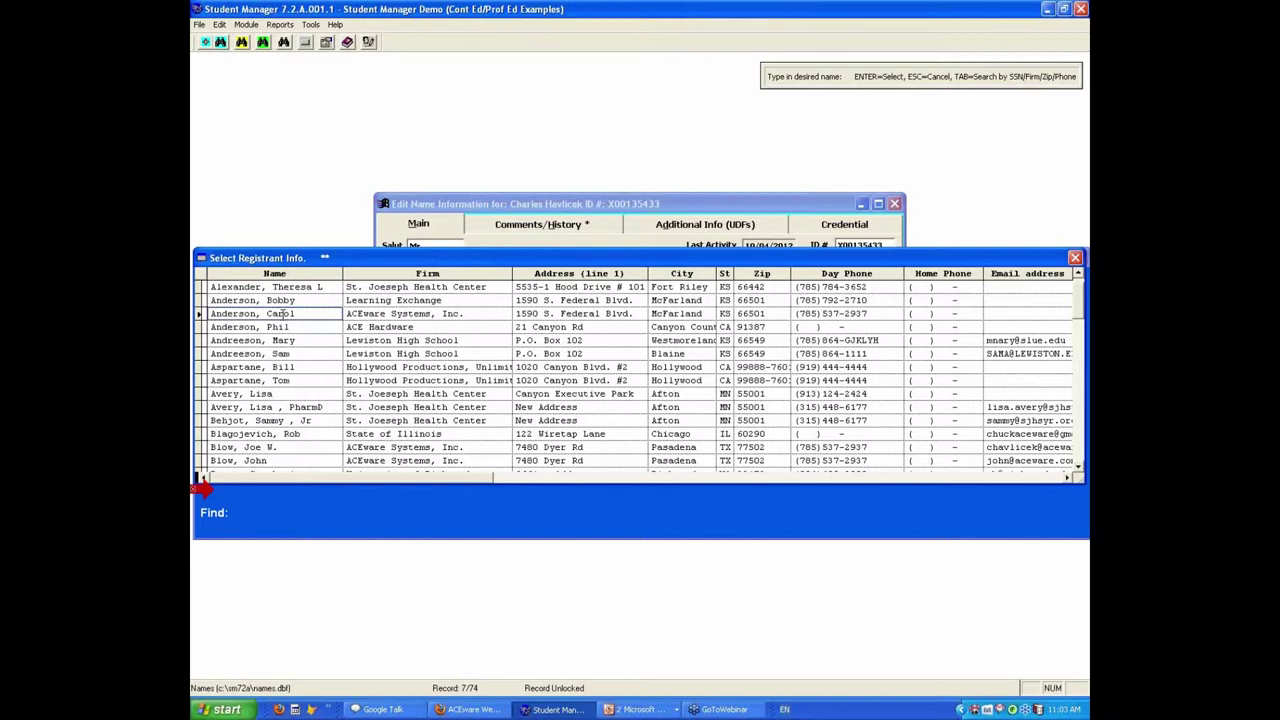
text(ANDERSON,)
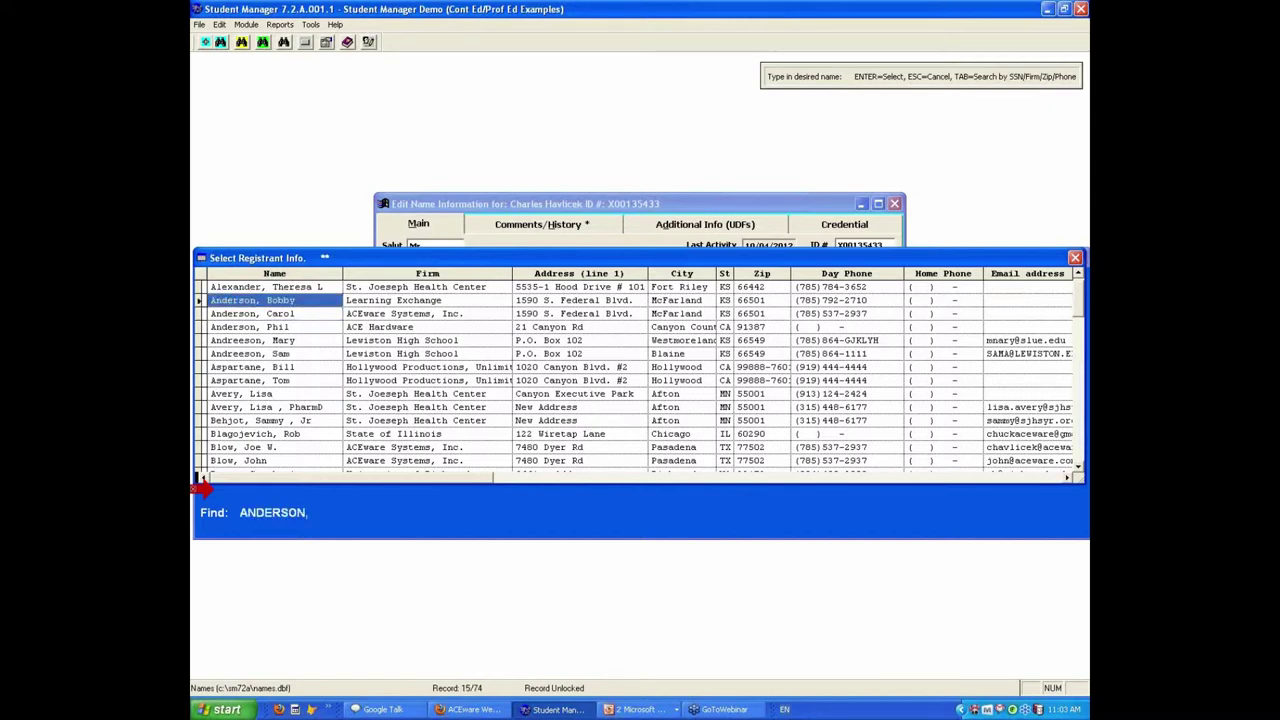
text( P)
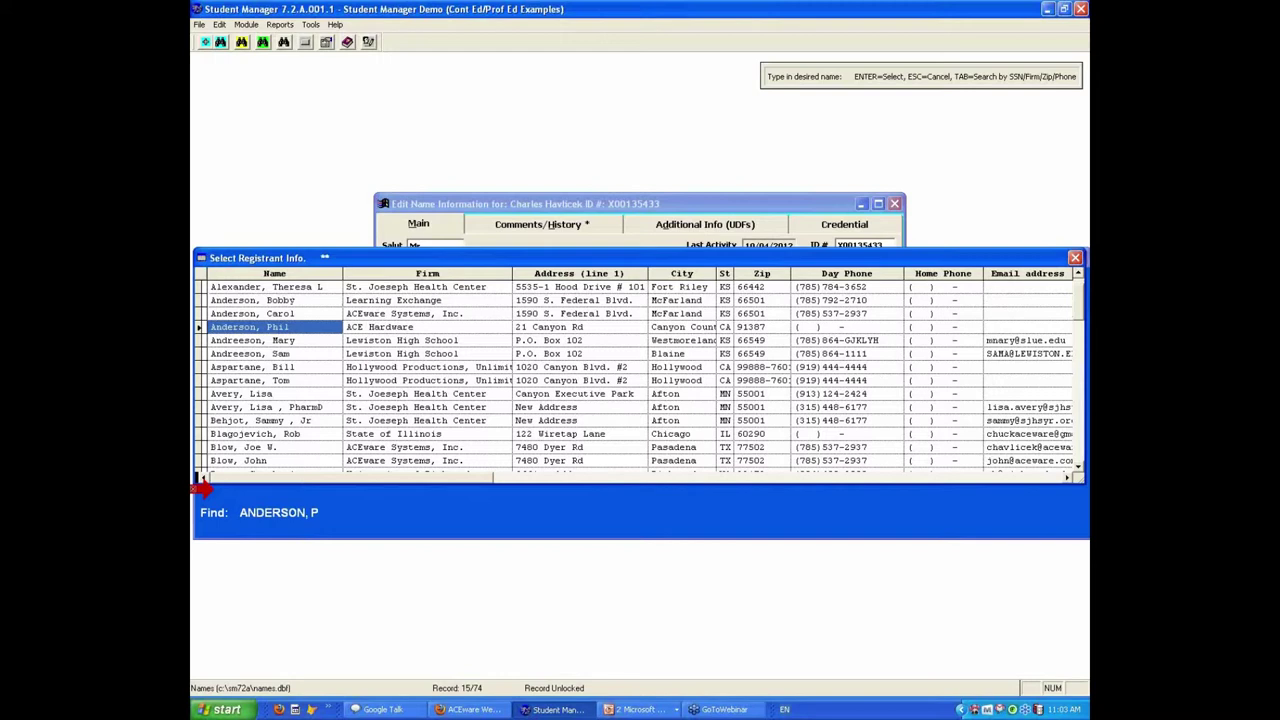
Switch the search to Firm and type HOLLY to reach the Hollywood Productions registrants.
key(Tab)
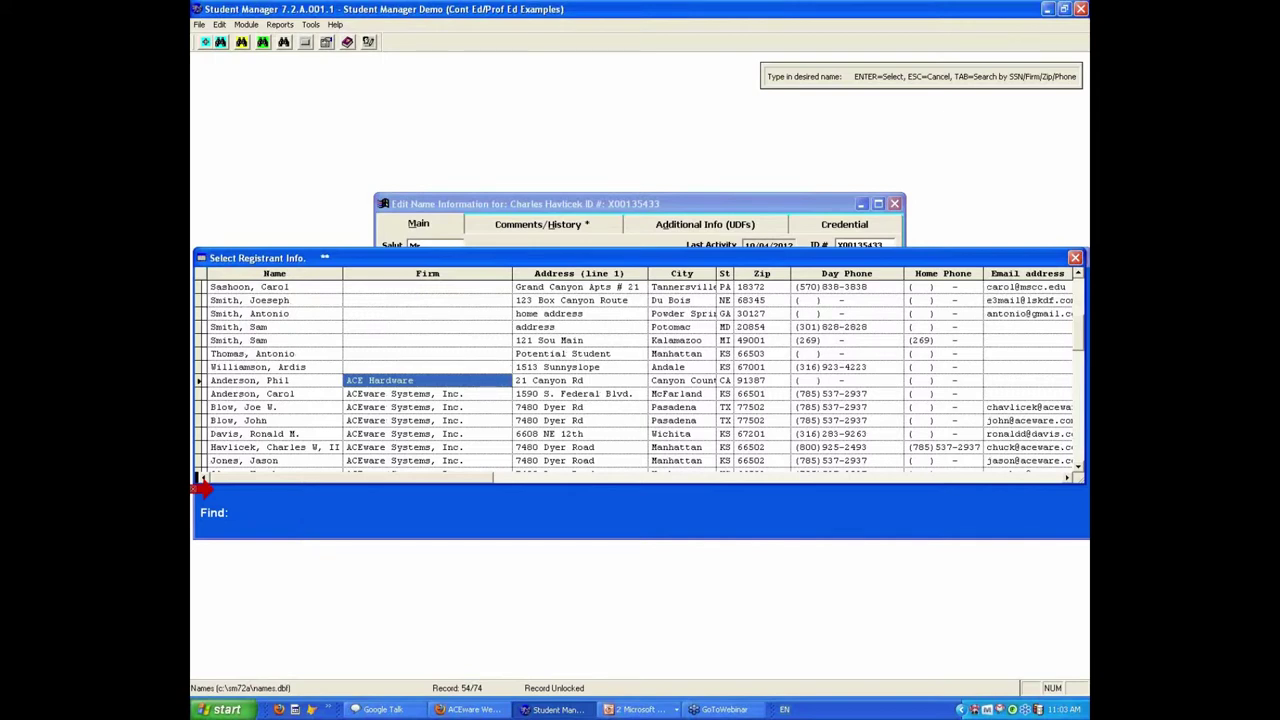
text(HOLLY)
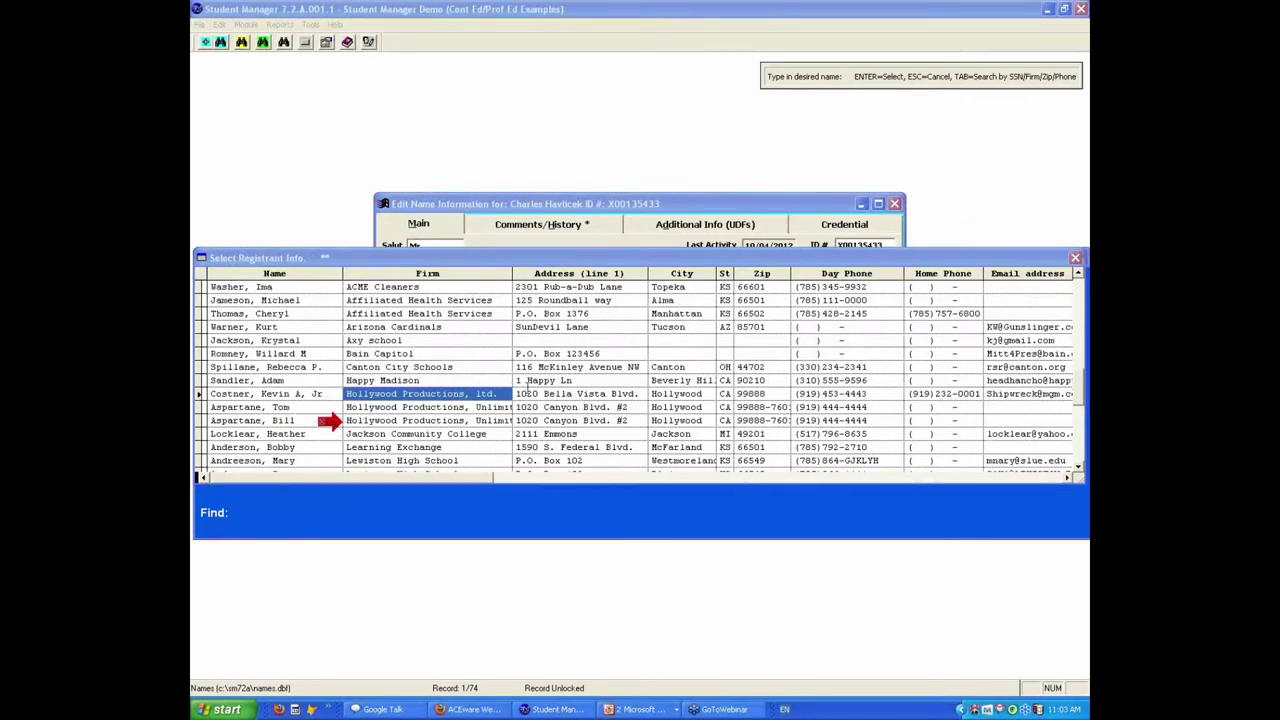
Sort the list by Zip, type 68 to reach the 68345 entry, then clear the search.
click(492, 386)
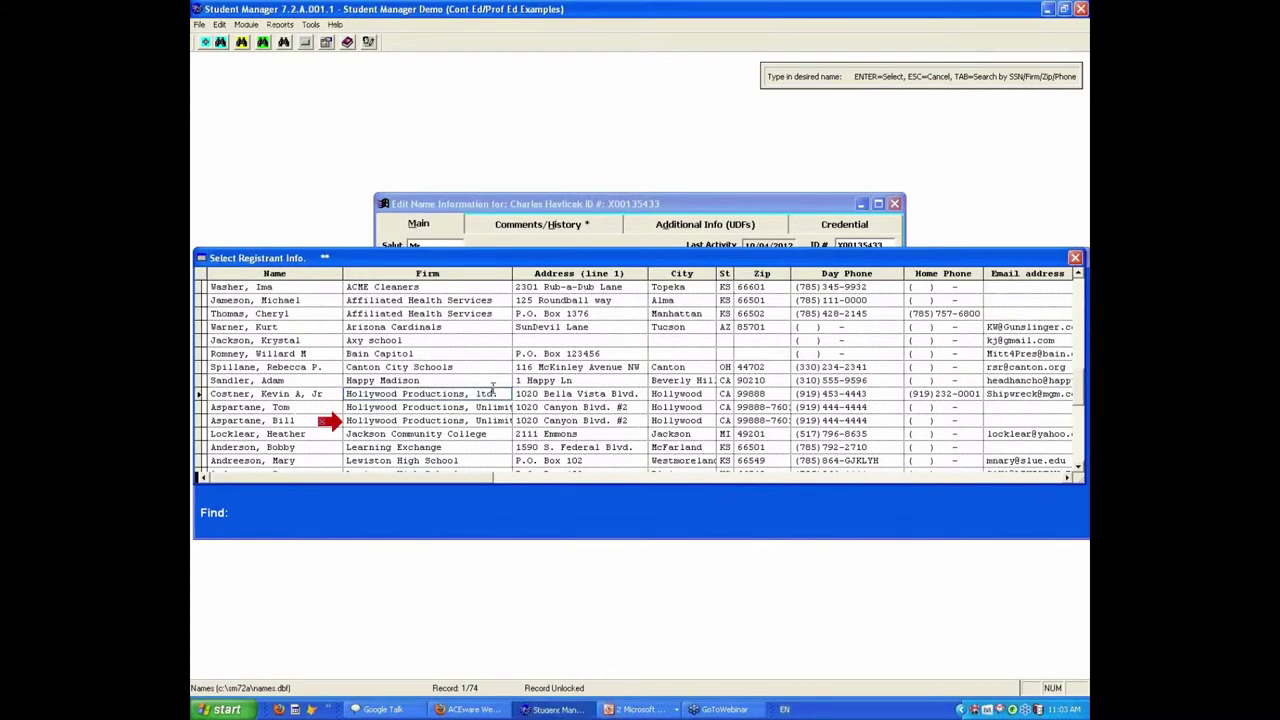
click(760, 393)
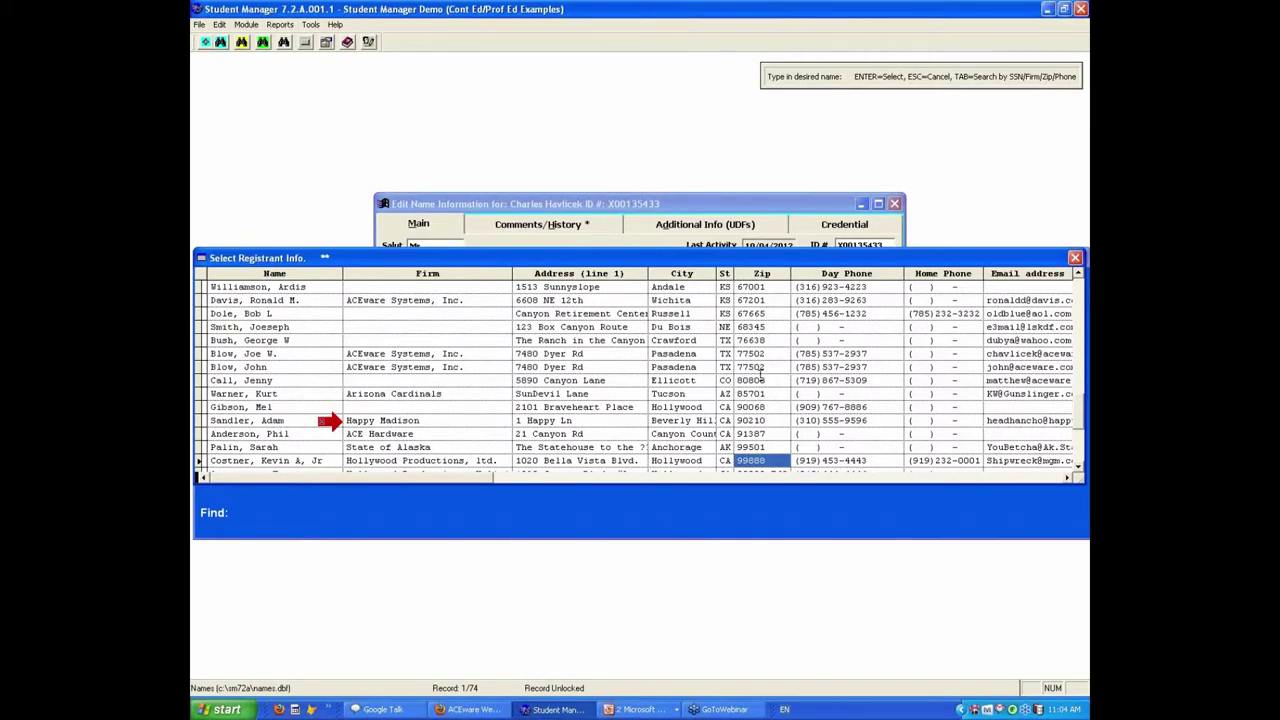
text(68)
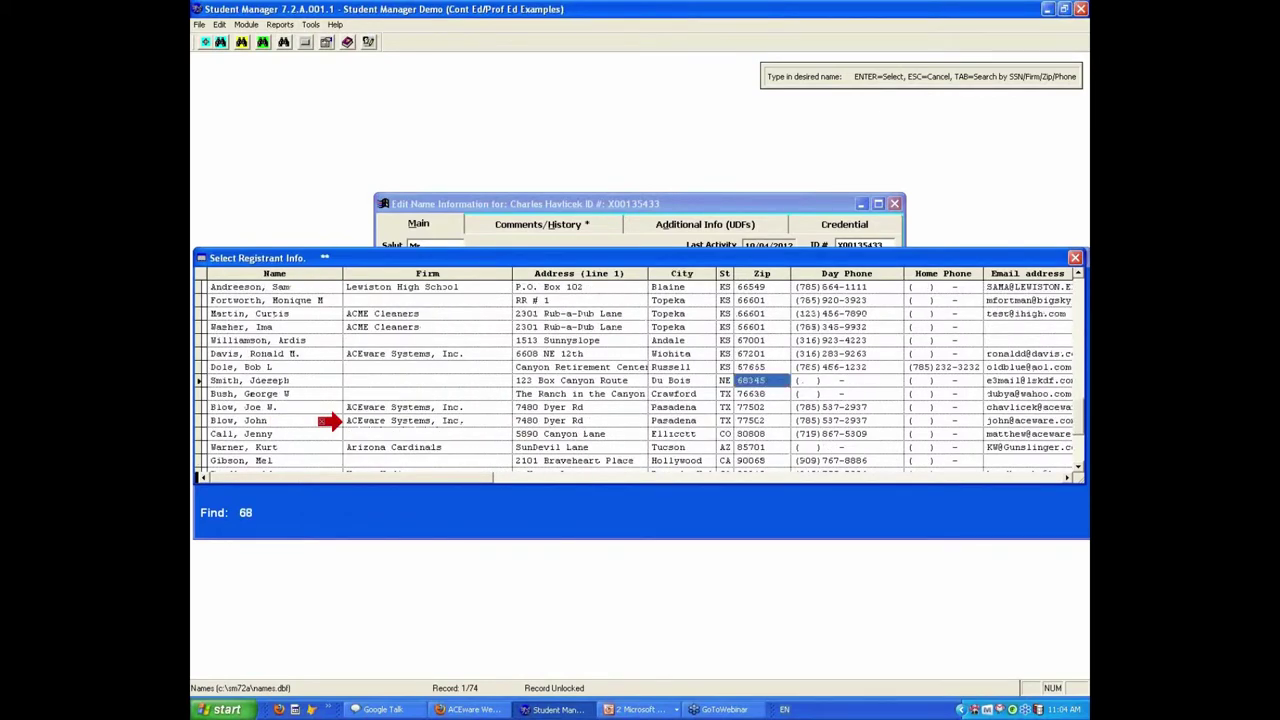
key(BackSpace)
key(BackSpace)
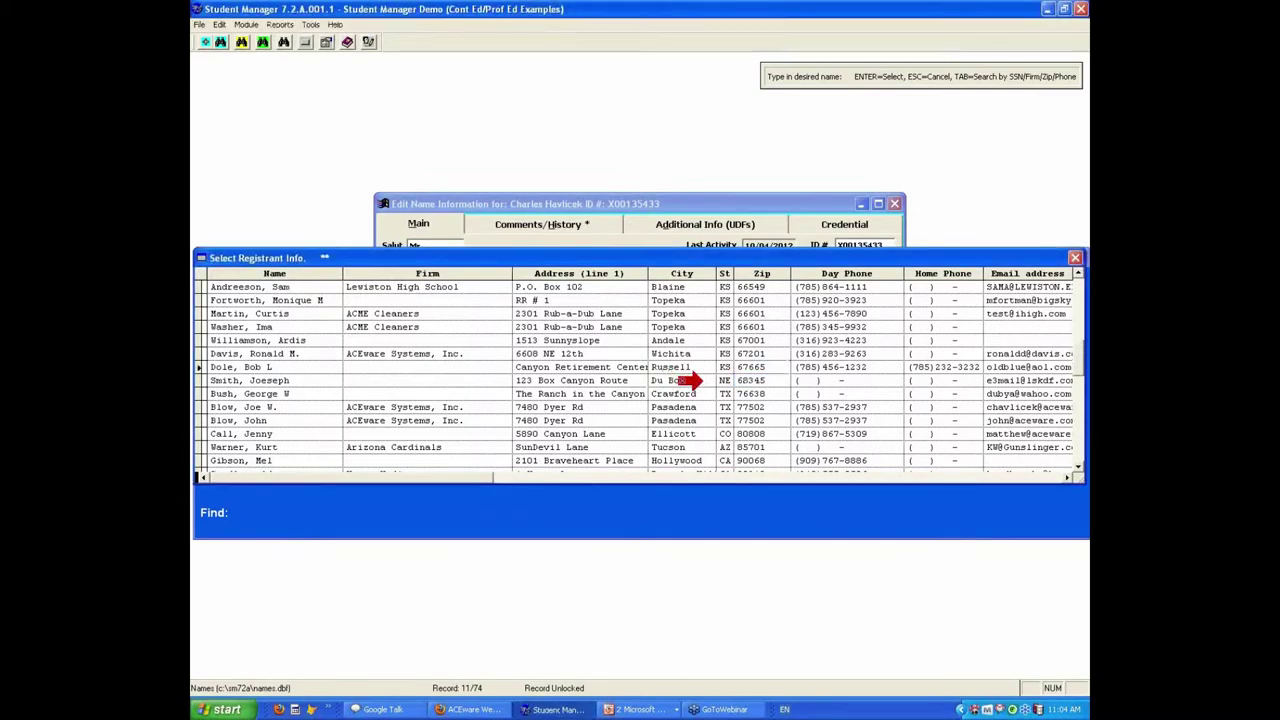
key(Tab)
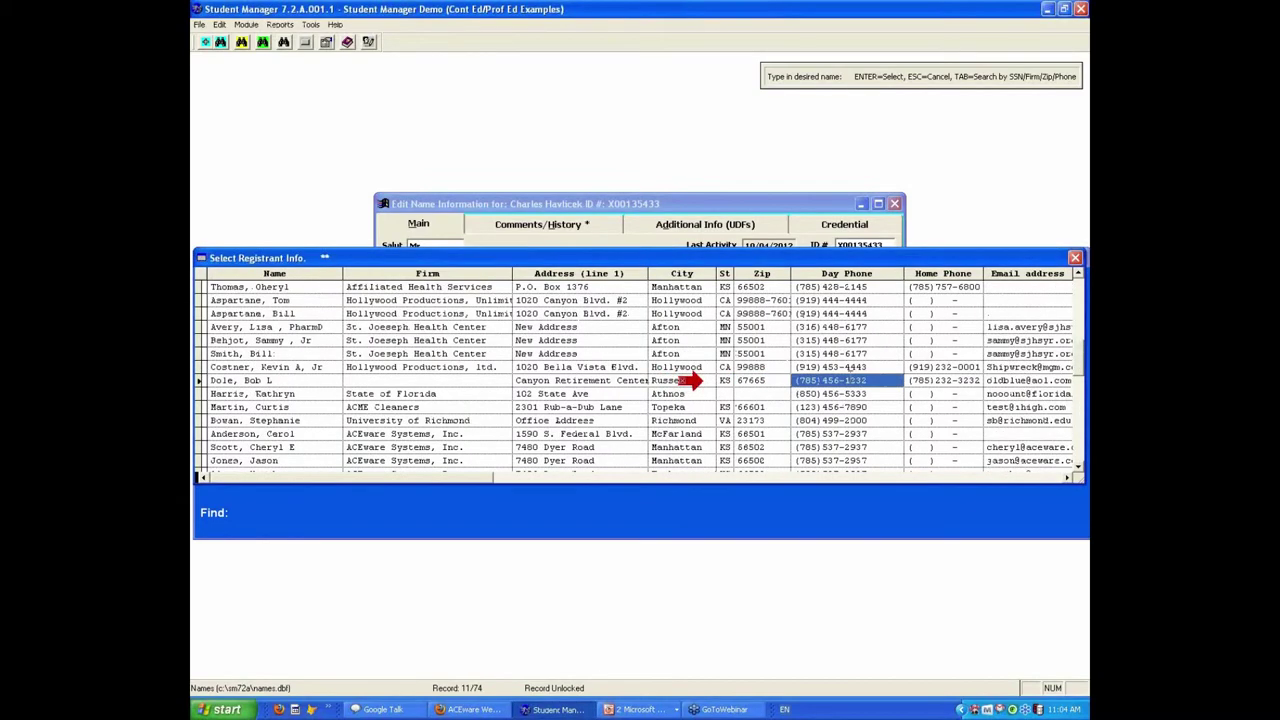
click(942, 372)
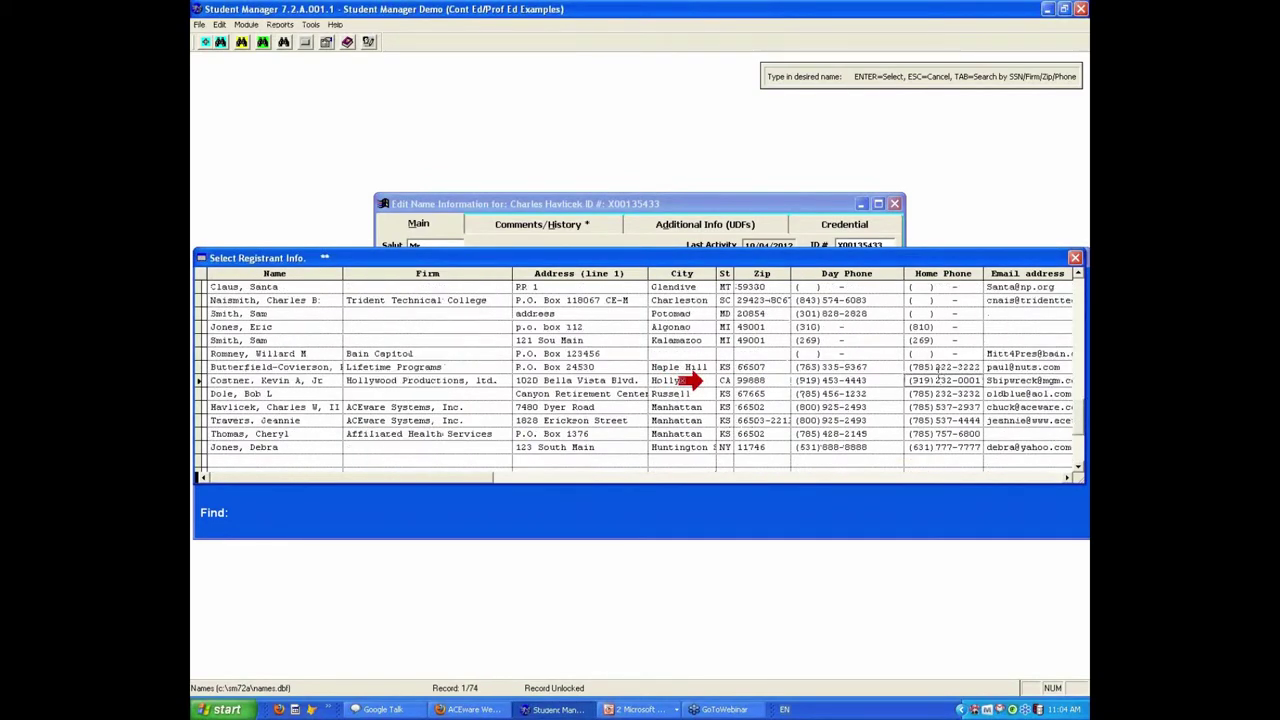
click(833, 380)
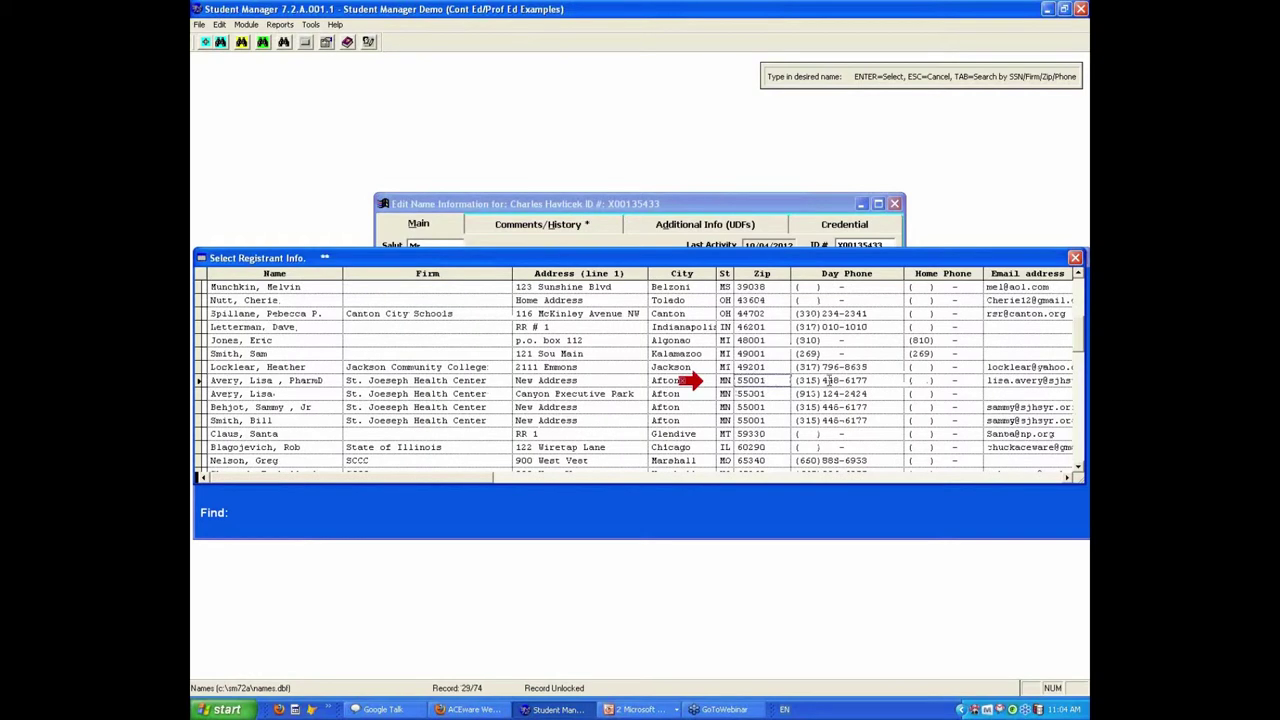
click(829, 380)
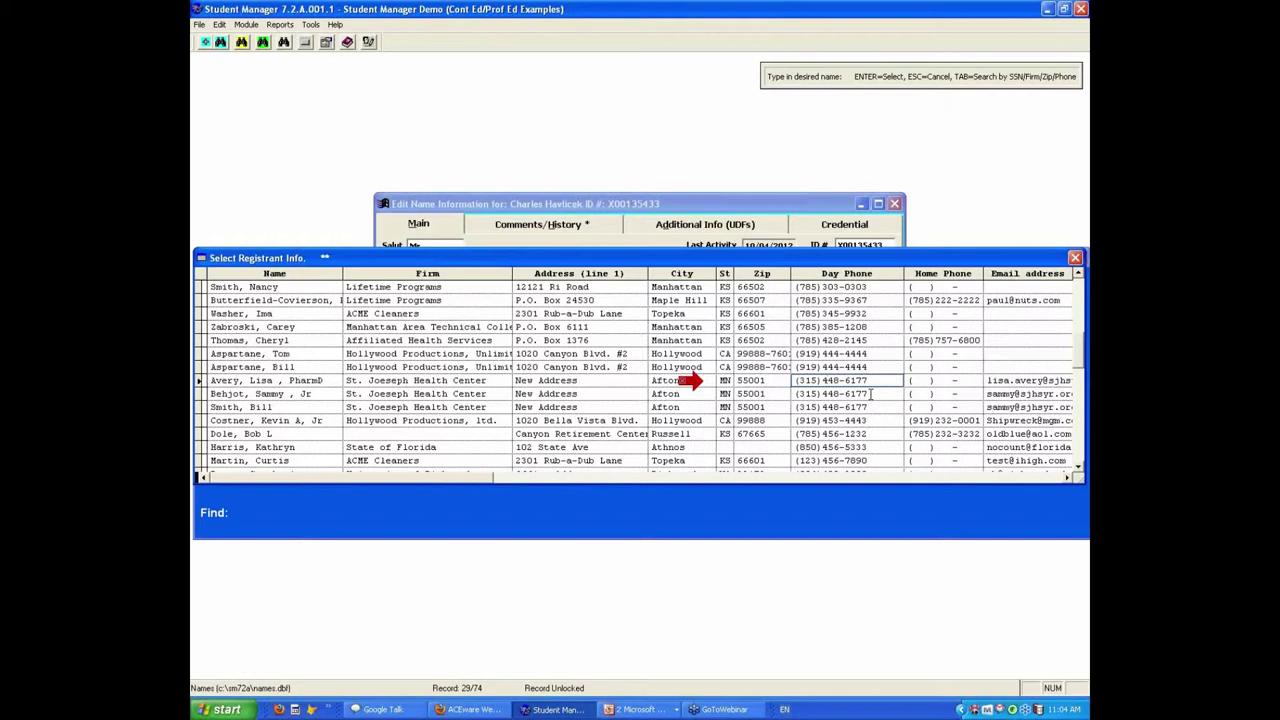
click(851, 340)
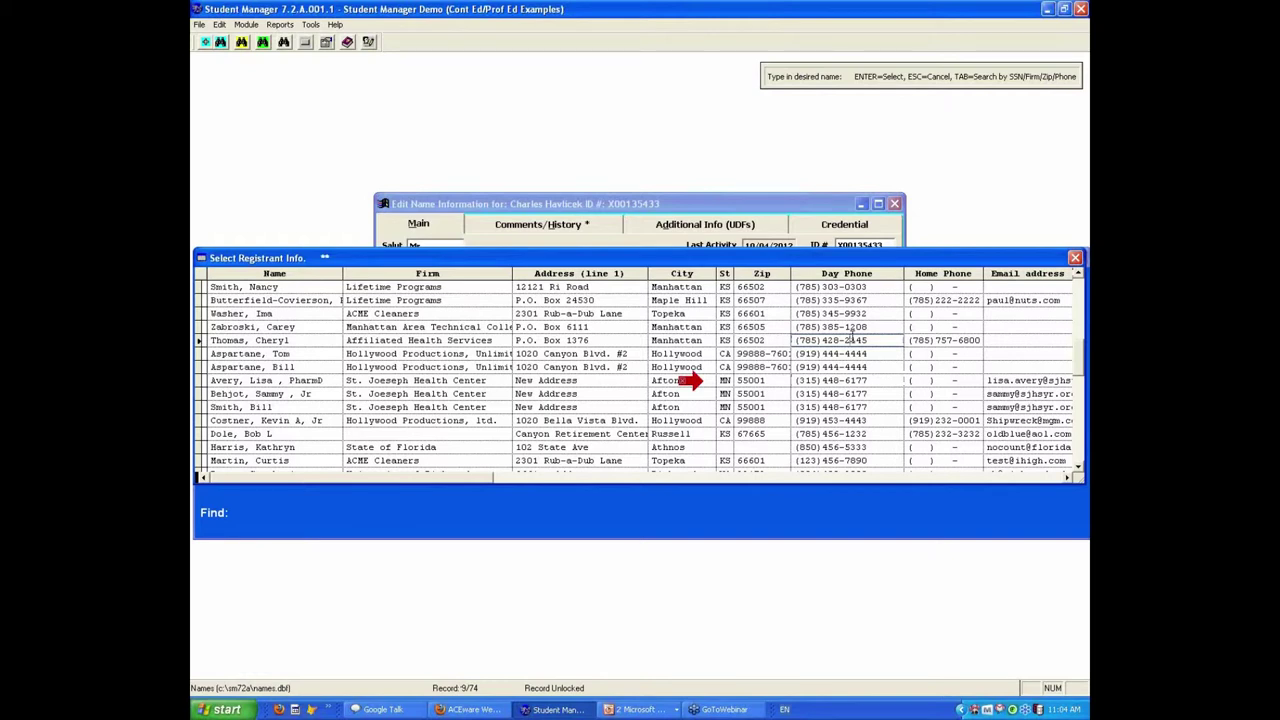
text(5372937)
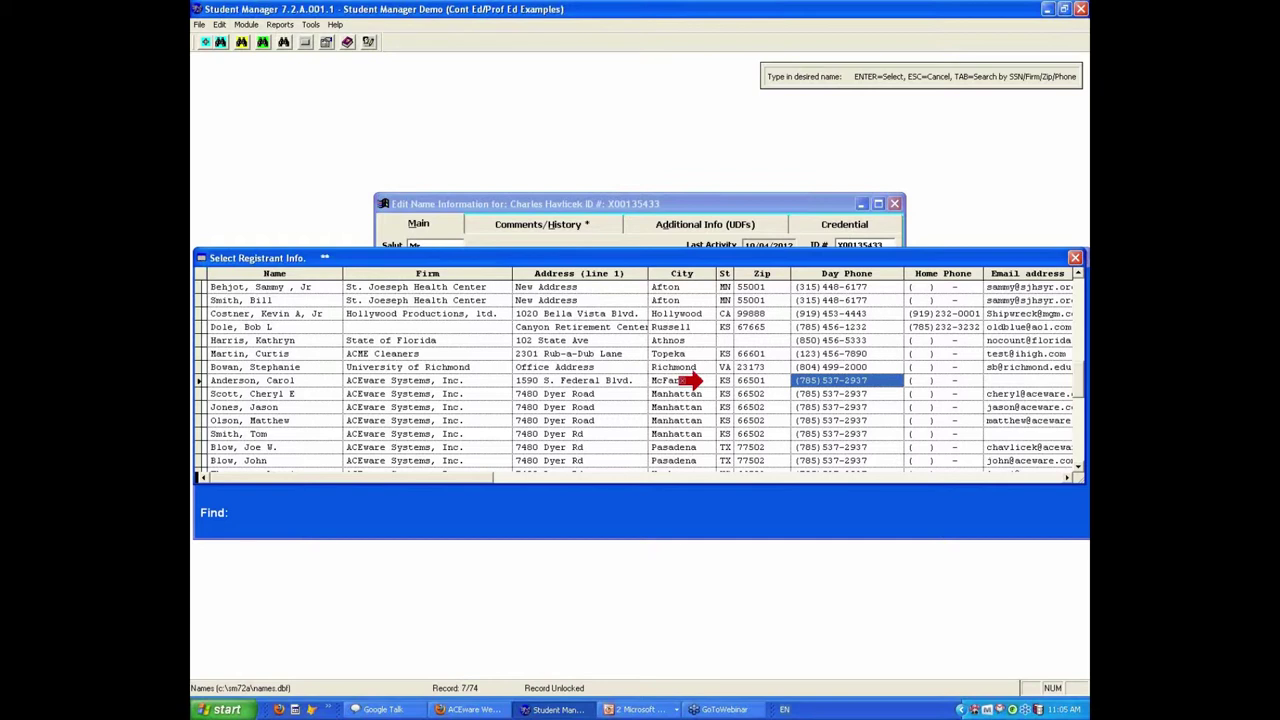
Search by home phone 587 and email CHUCKCHUCK, then Tab through SSN/ID back to Name order.
key(Tab)
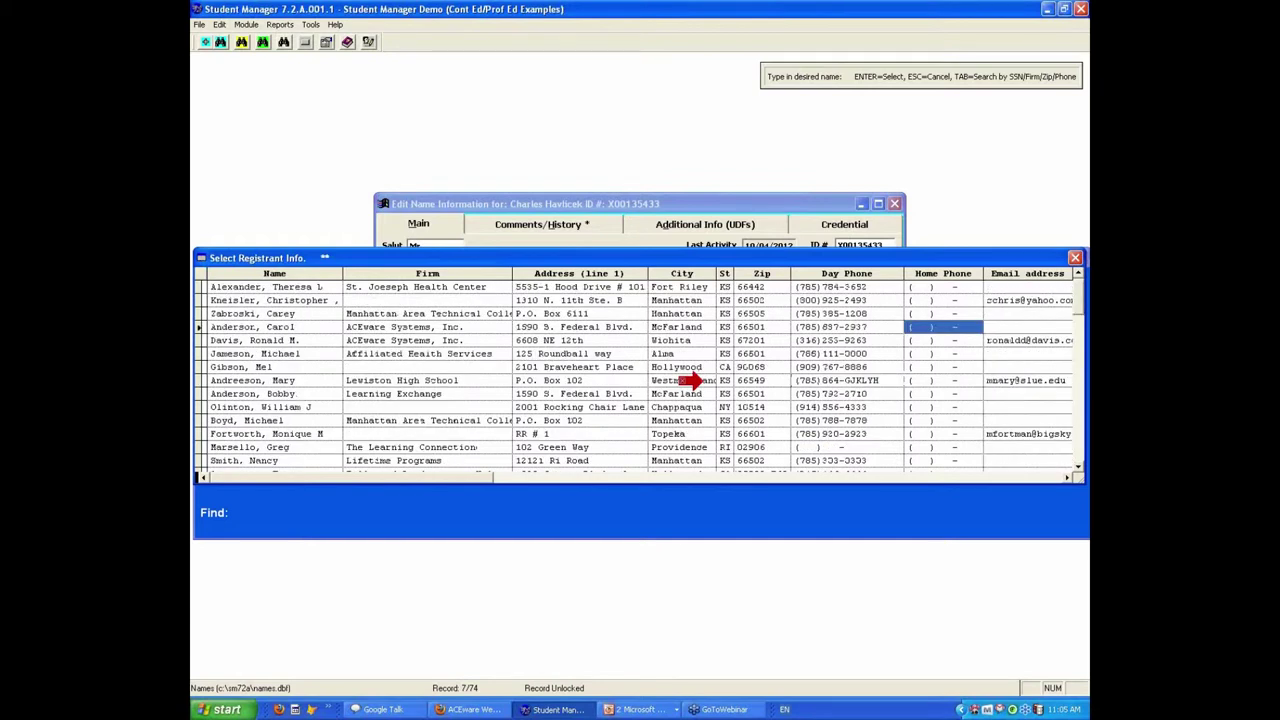
text(587)
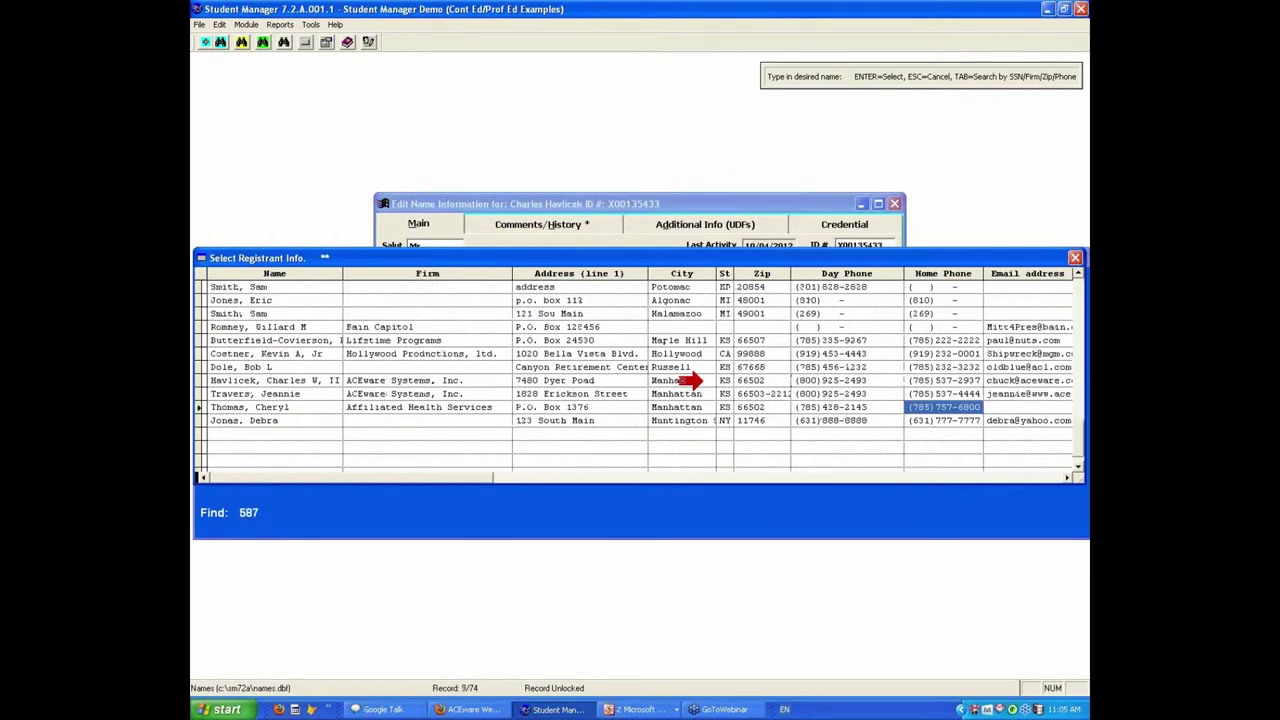
key(Tab)
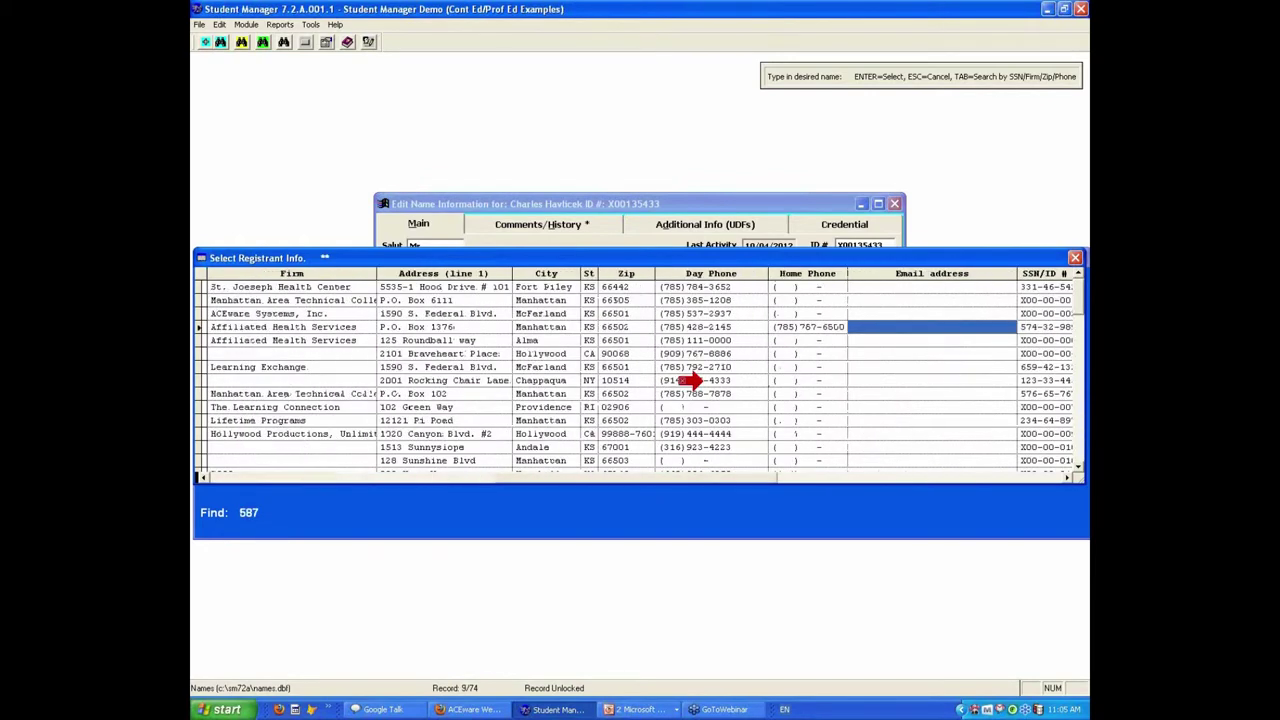
text(CHUCK)
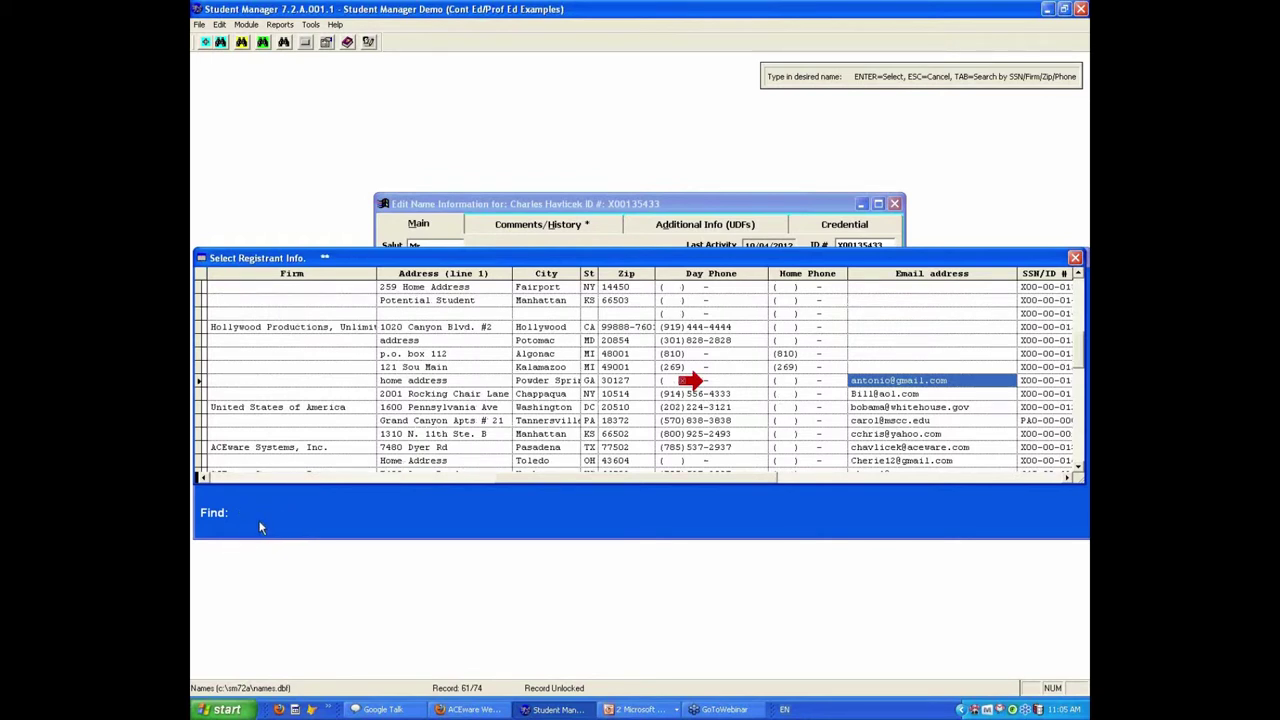
text(CHUCK)
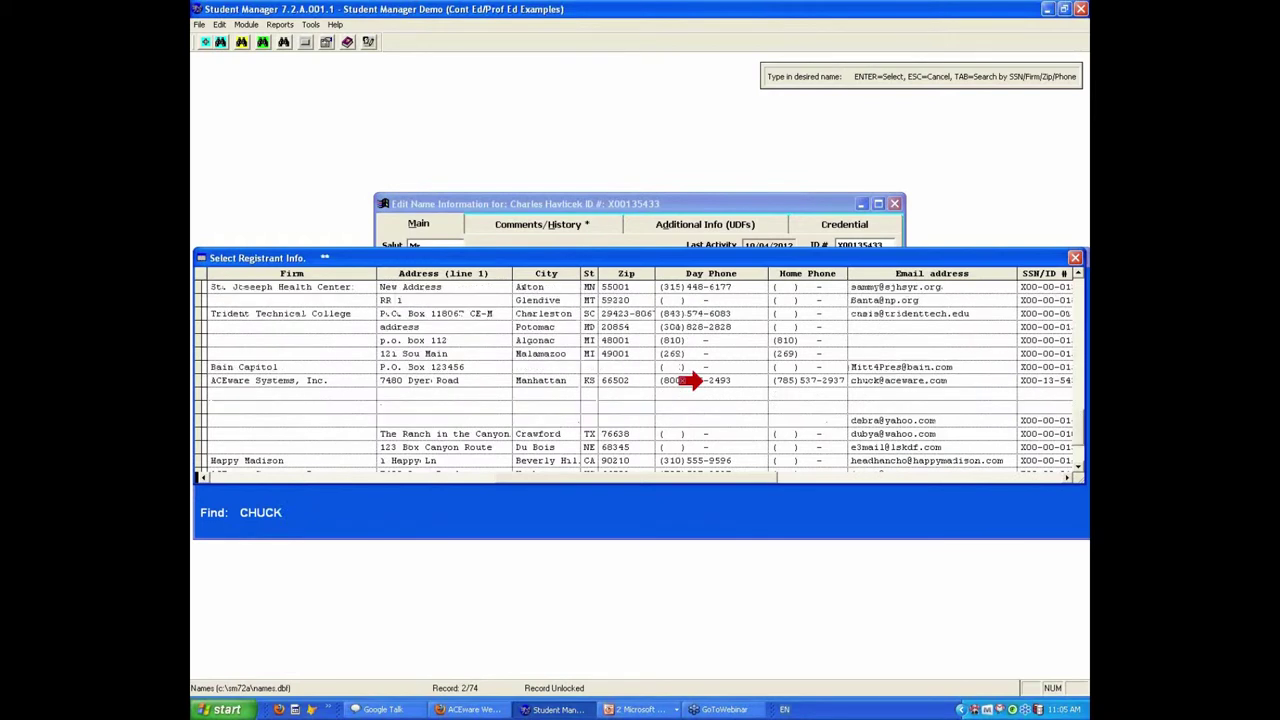
key(Tab)
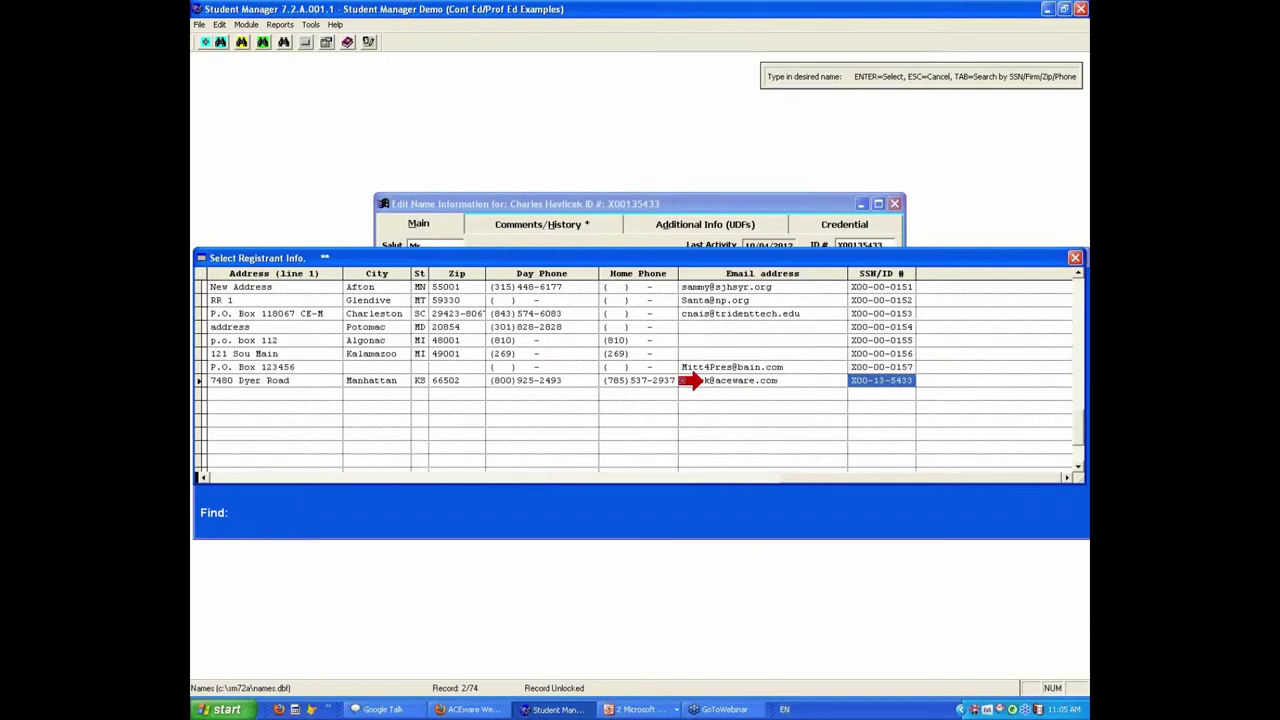
key(Tab)
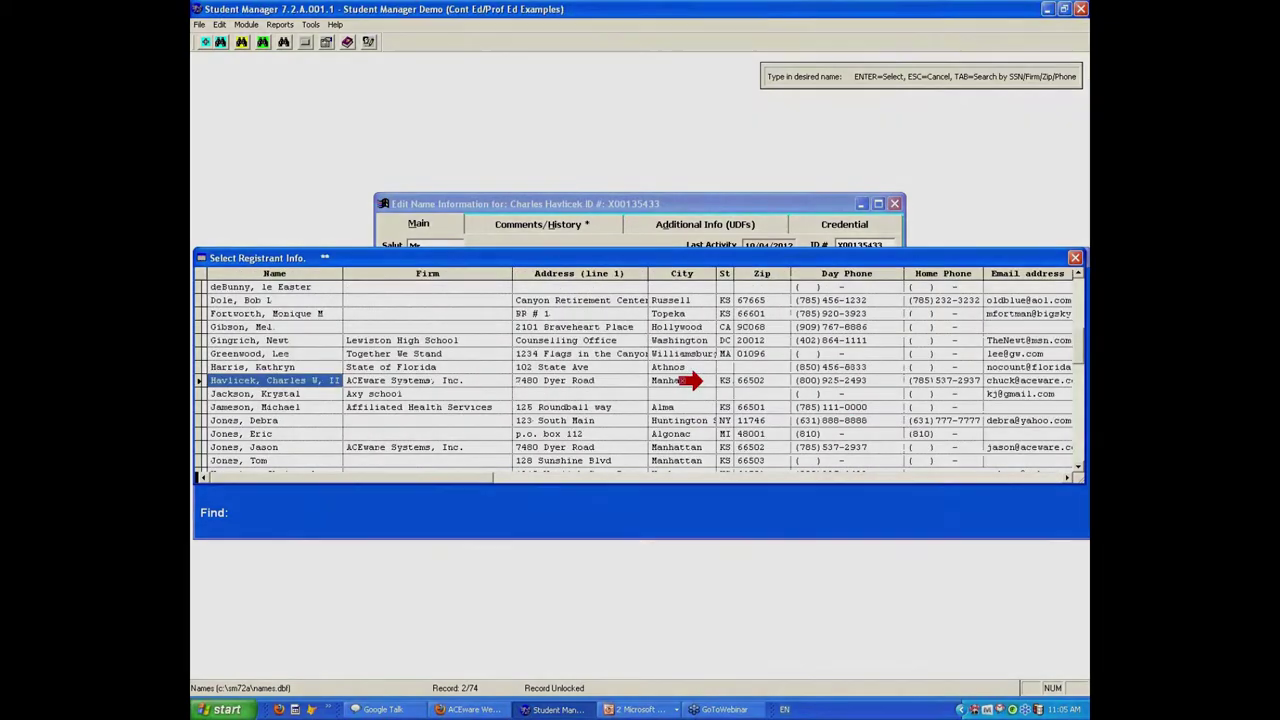